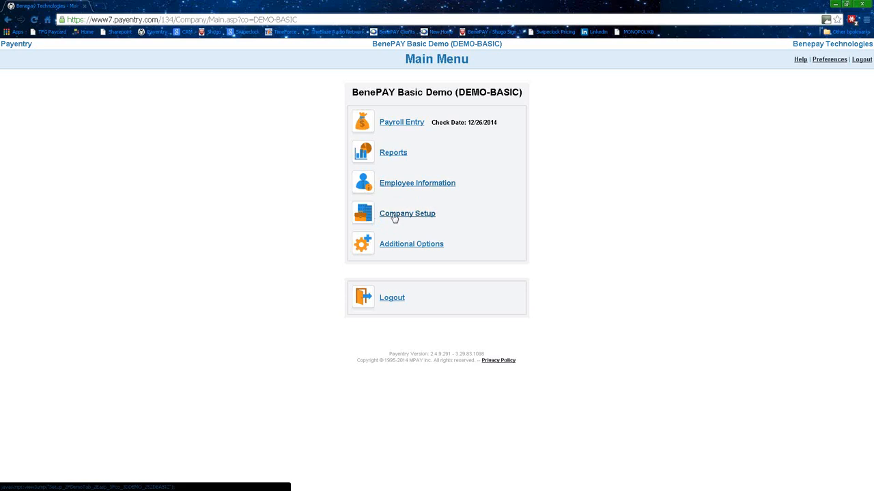
Go to Company Setup for the BenePAY Basic Demo company from the Main Menu.
left_click(394, 215)
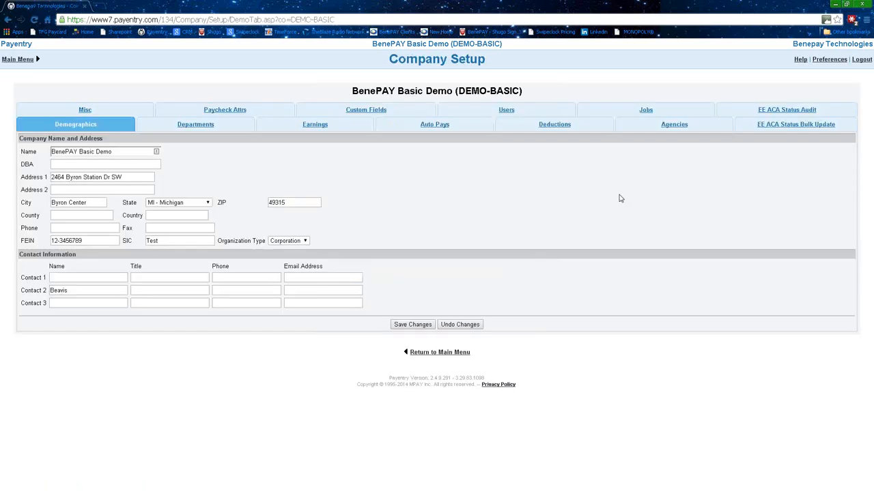
Switch to the EE ACA Status Bulk Update tab and select the current effective date.
left_click(789, 129)
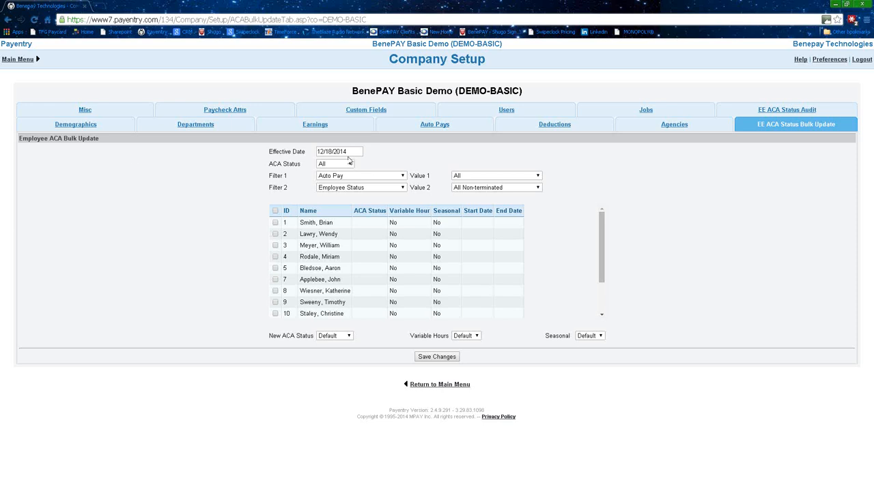
left_click_drag(351, 153, 309, 152)
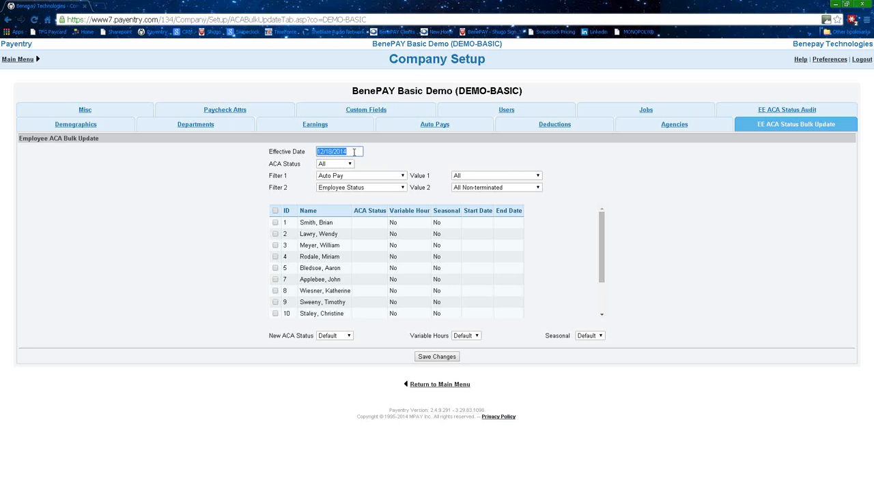
Replace the 12/18/2014 effective date by typing 01/31/2012.
type("01")
type("/31/2012")
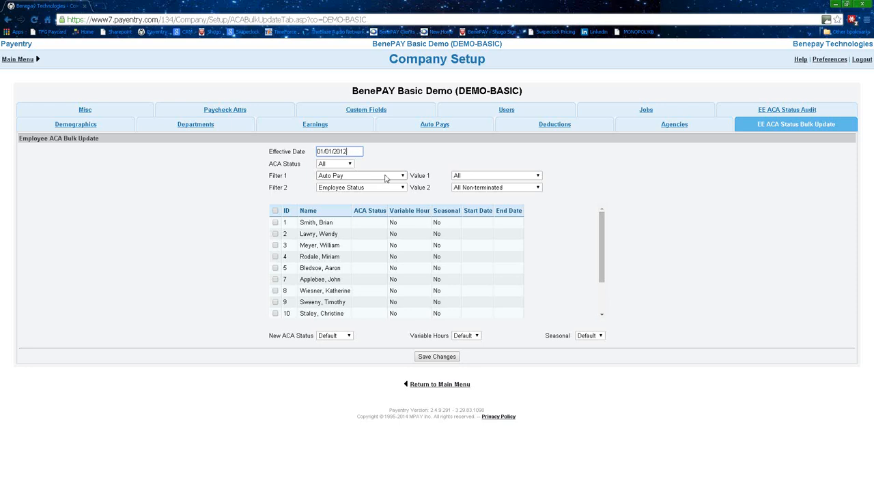
left_click(386, 178)
Filter the employee list by Auto Pay with the value Salary.
left_click(401, 178)
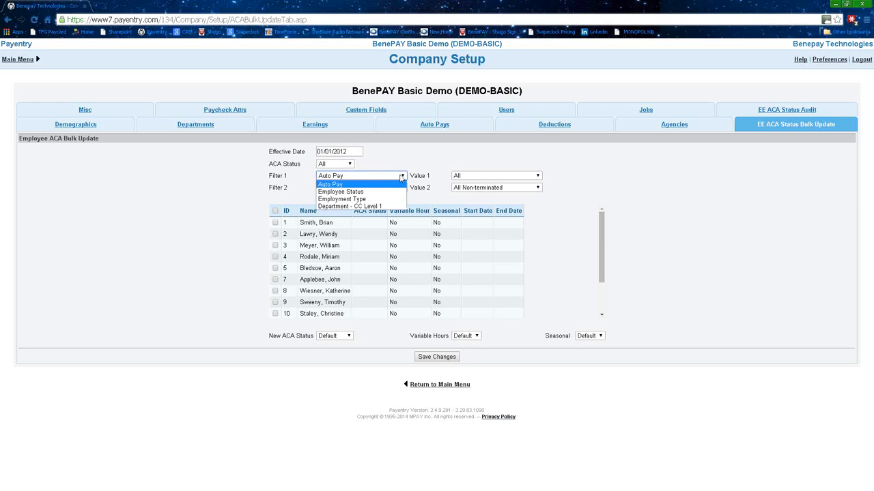
left_click(401, 177)
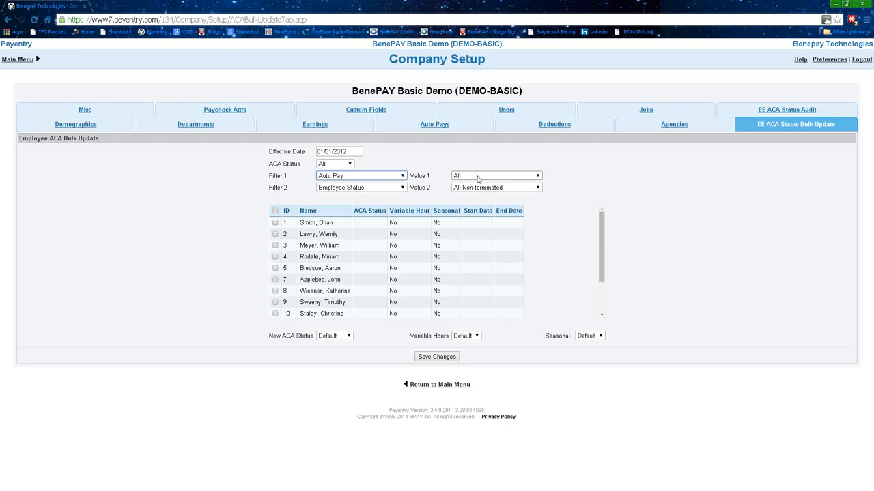
left_click(537, 175)
left_click(463, 200)
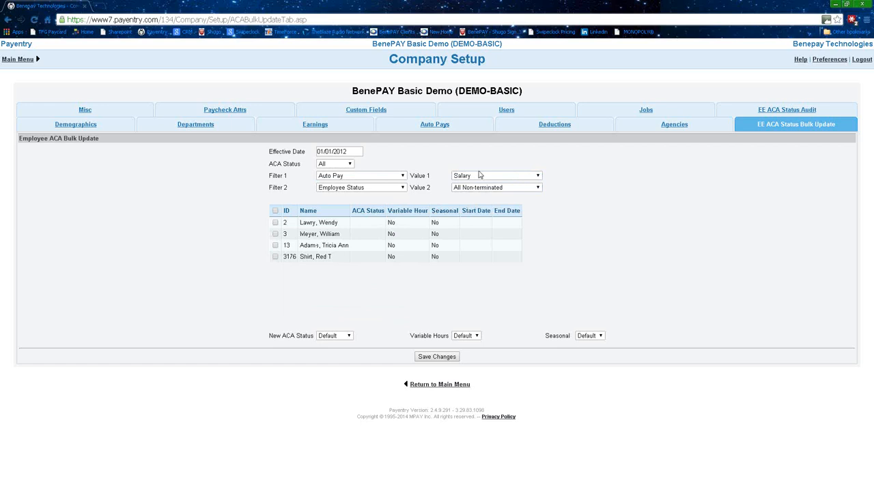
Switch Filter 1 to Employee Status, leave its value at All, then change it to Employment Type.
left_click(404, 177)
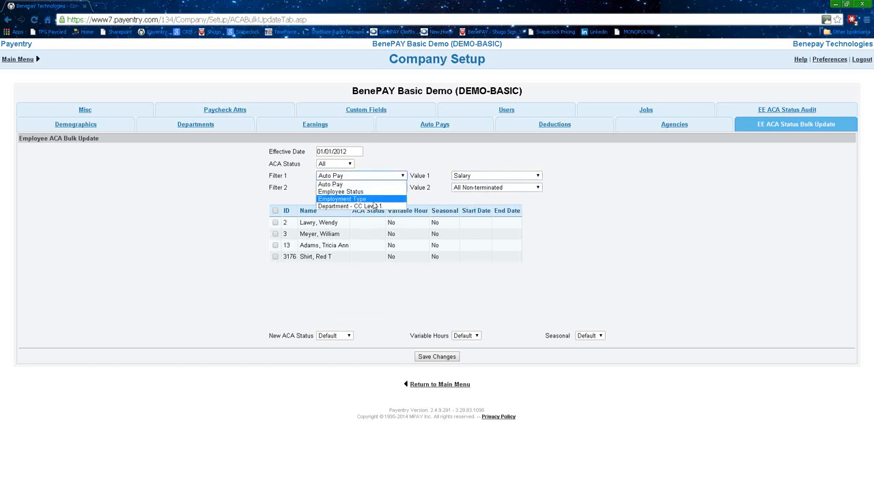
left_click(381, 194)
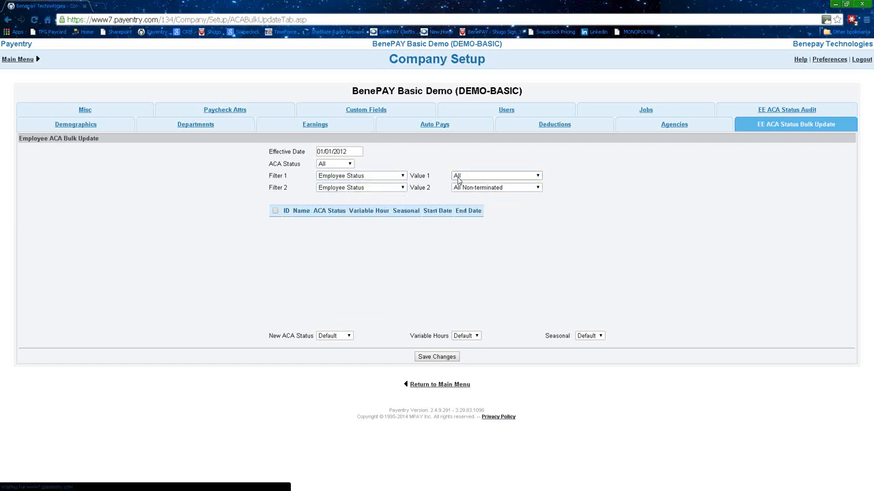
left_click(467, 177)
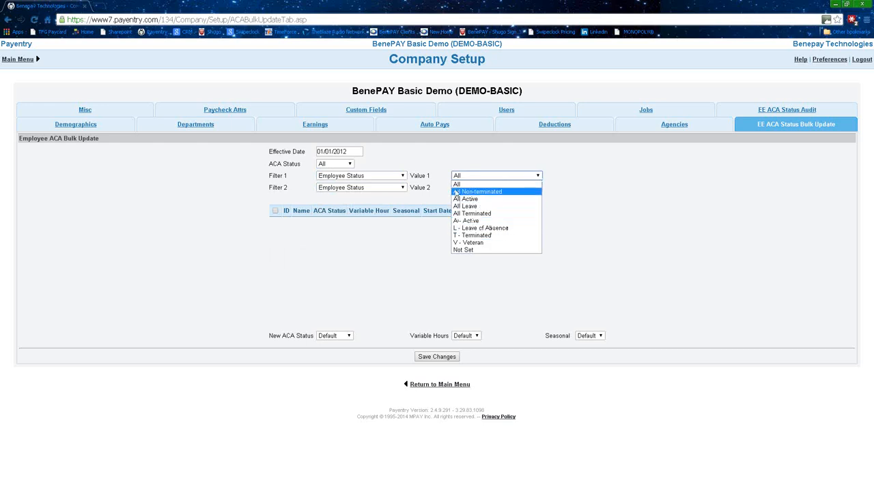
left_click(425, 165)
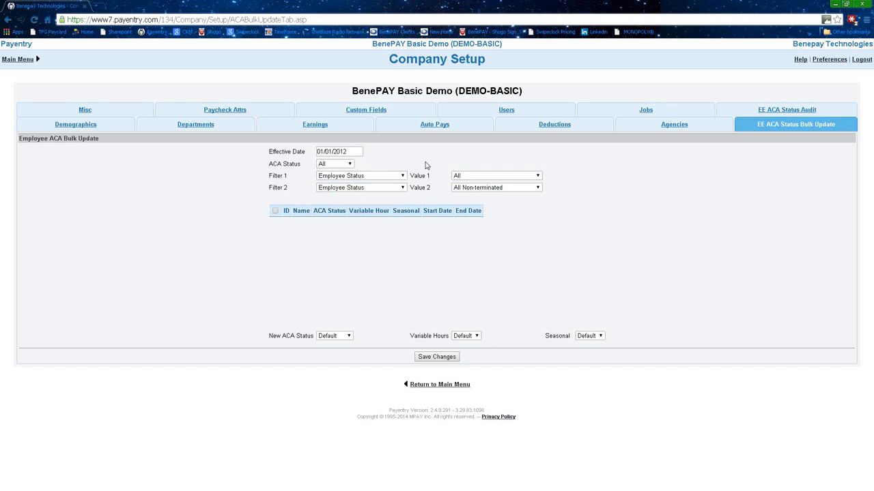
left_click(478, 178)
left_click(432, 158)
left_click(403, 176)
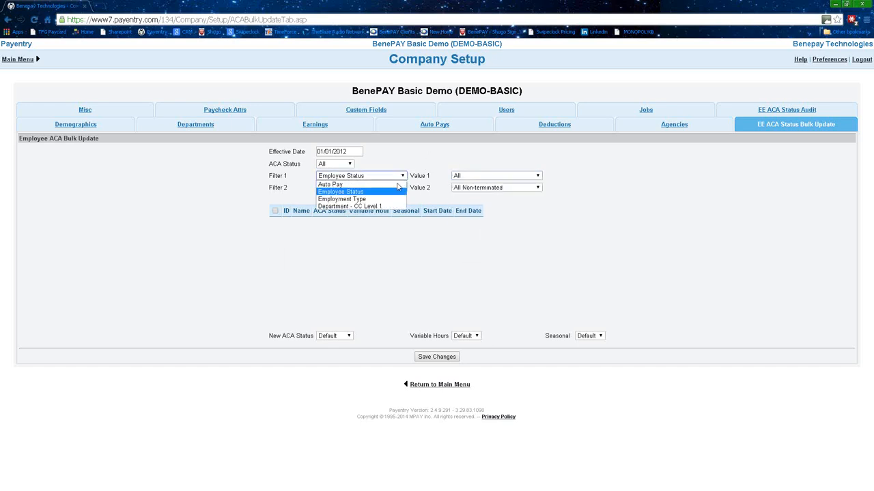
left_click(373, 199)
Filter by Employment Type RFT, then RPT, then switch Filter 1 to Department - CC Level 1.
left_click(476, 176)
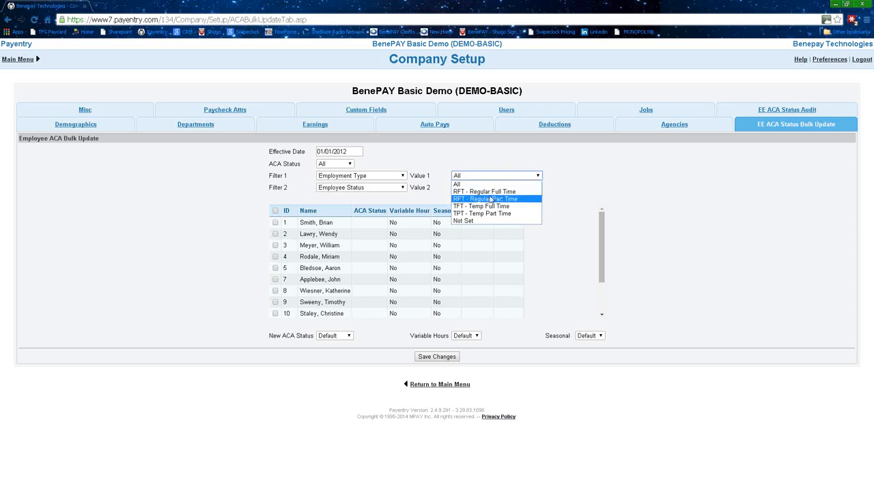
left_click(489, 191)
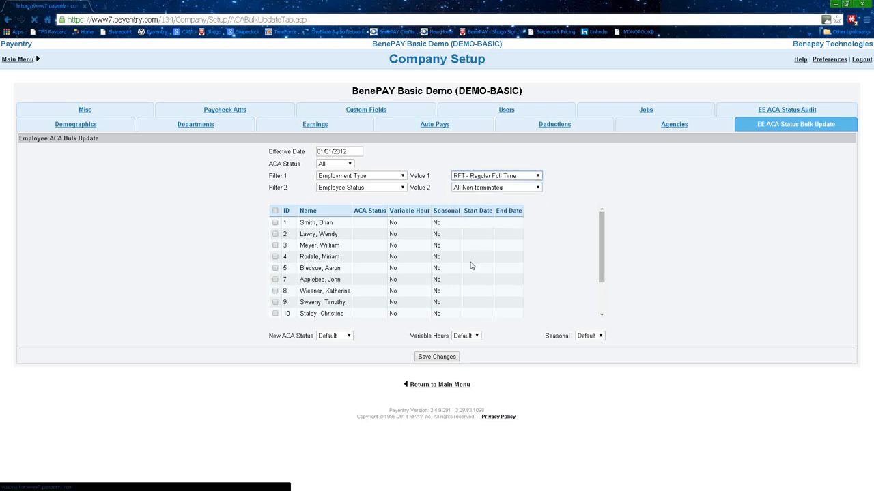
left_click(501, 176)
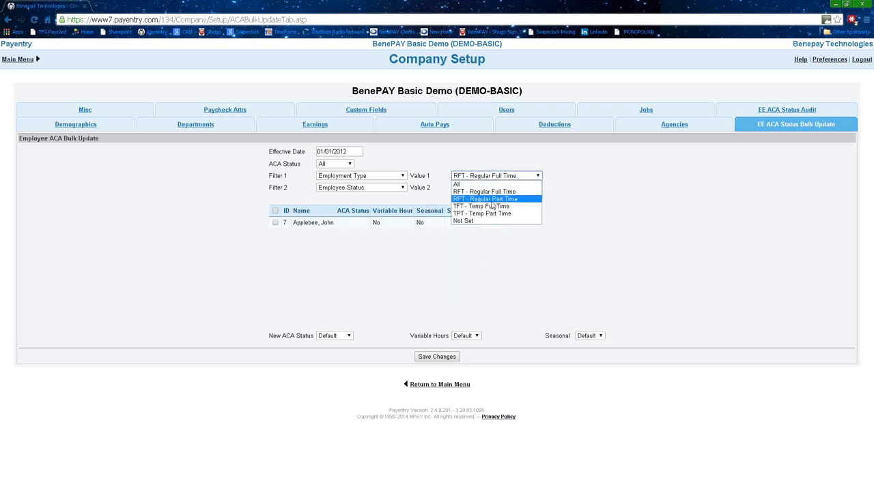
left_click(492, 199)
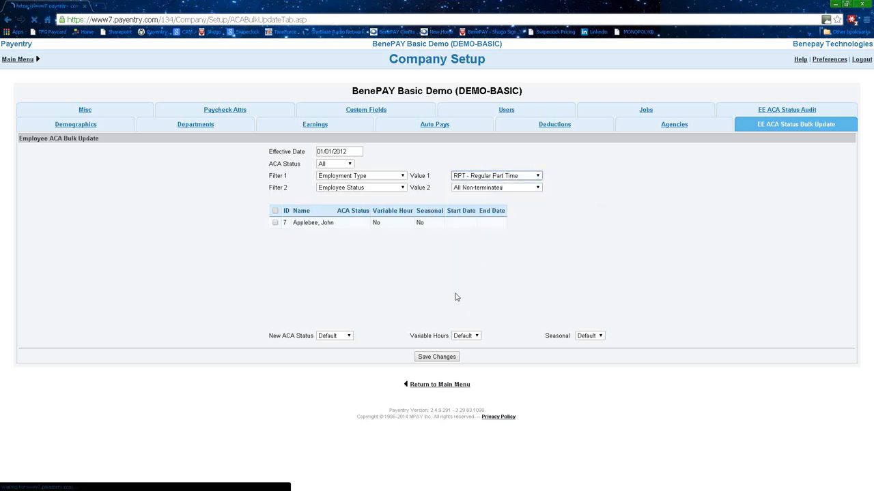
left_click(482, 177)
left_click(386, 177)
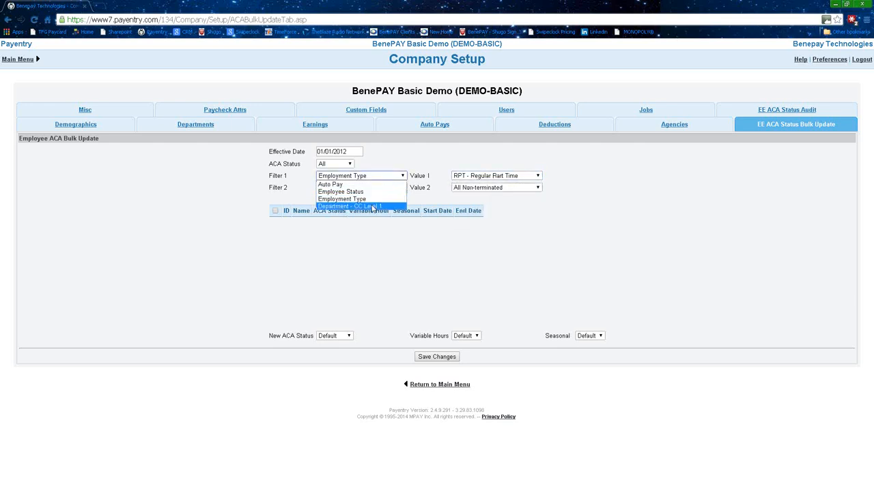
left_click(372, 206)
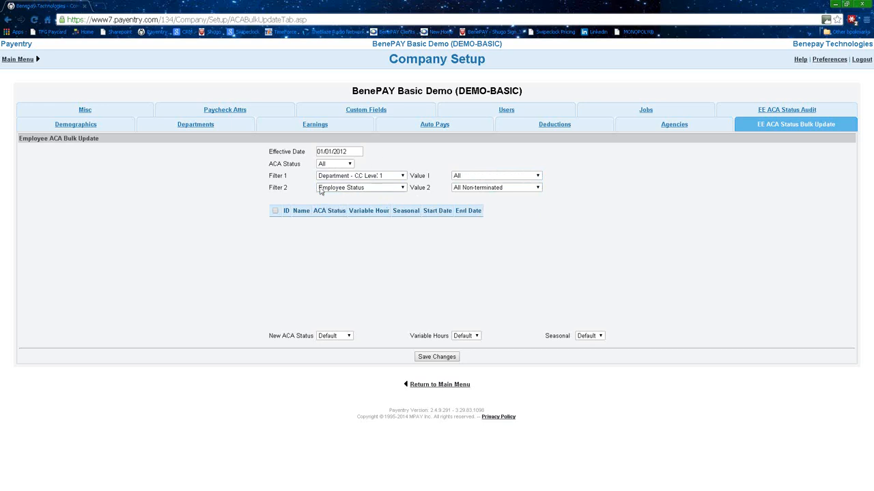
Set the department filter value to 200 - Office, leaving four employees listed.
left_click(486, 179)
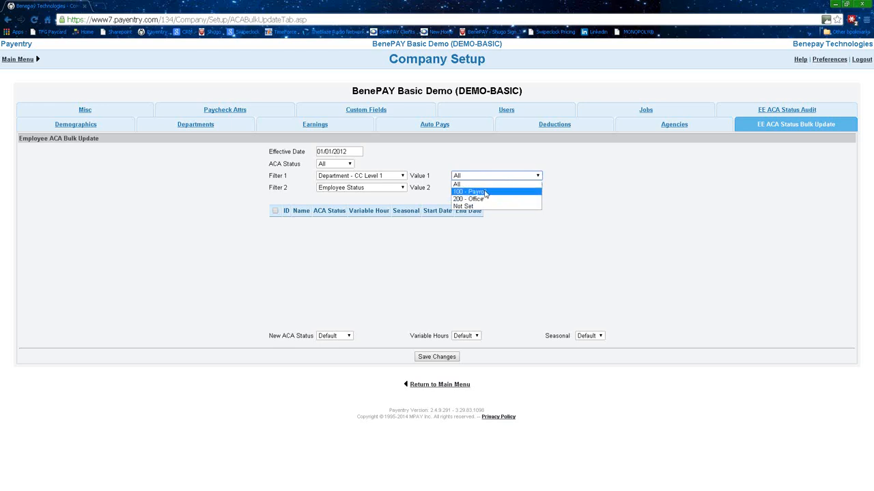
left_click(481, 200)
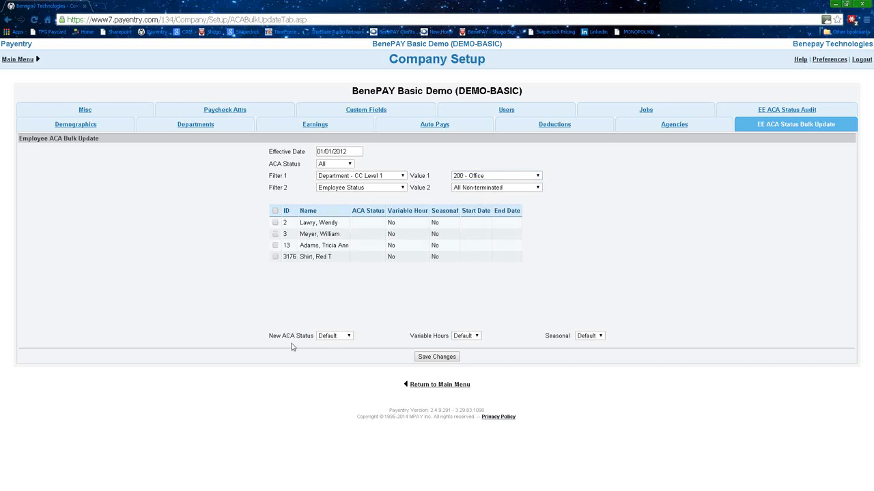
Set the new ACA status to Full Time, variable hours No and seasonal No.
left_click(348, 336)
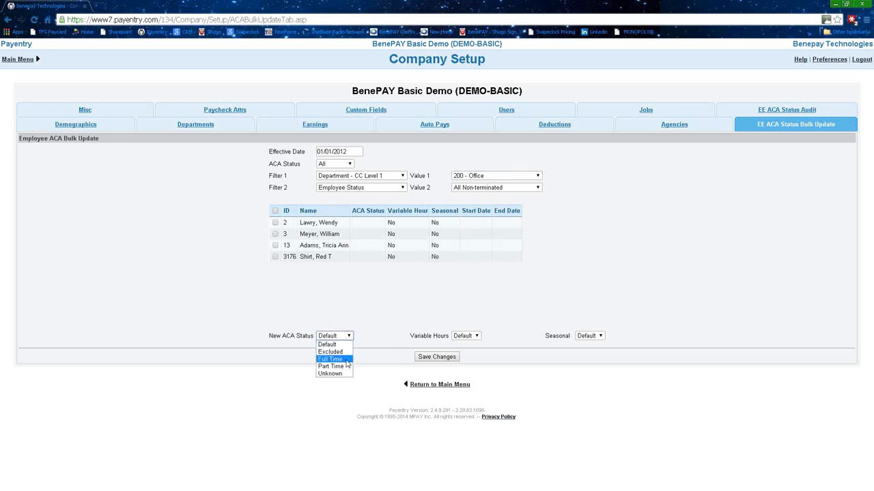
left_click(346, 360)
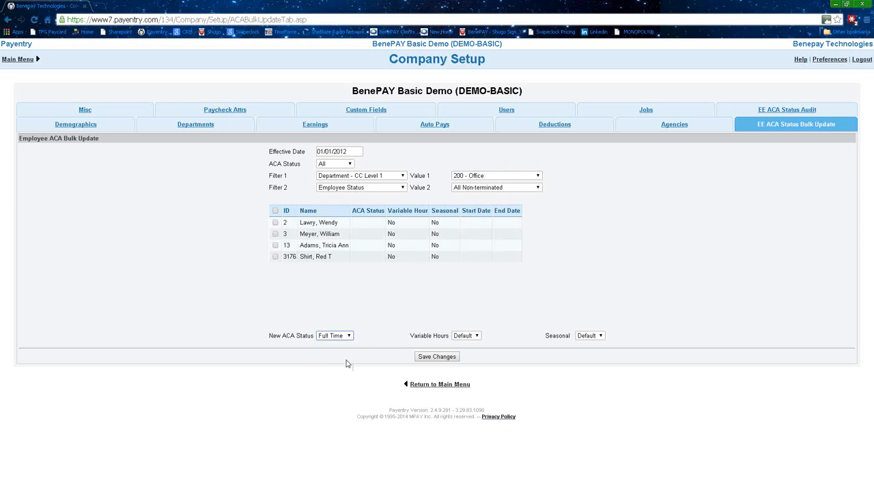
left_click(477, 336)
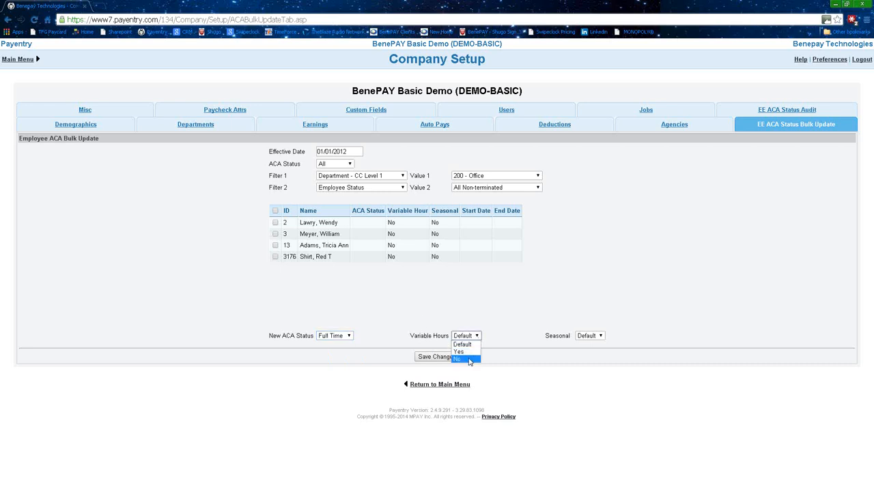
left_click(474, 359)
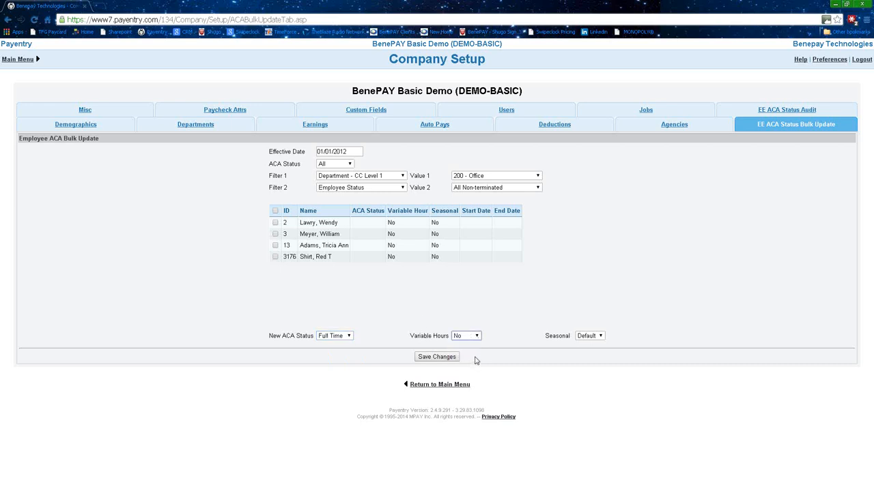
left_click(601, 336)
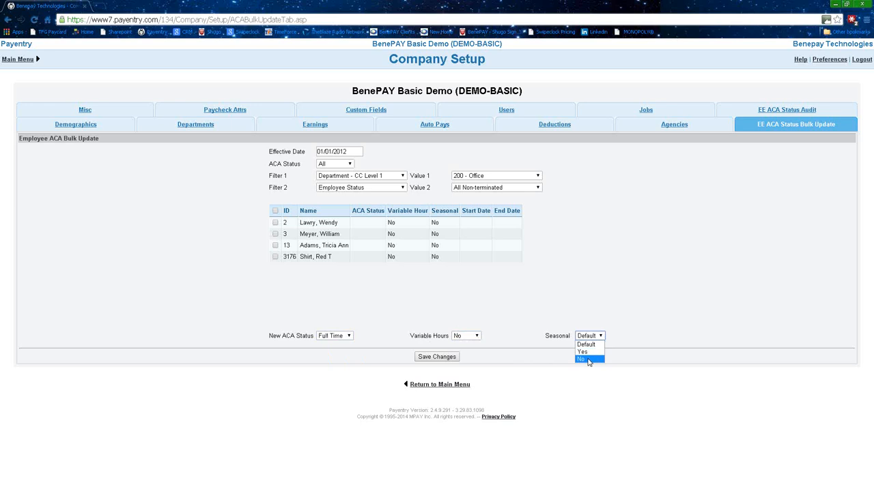
left_click(589, 359)
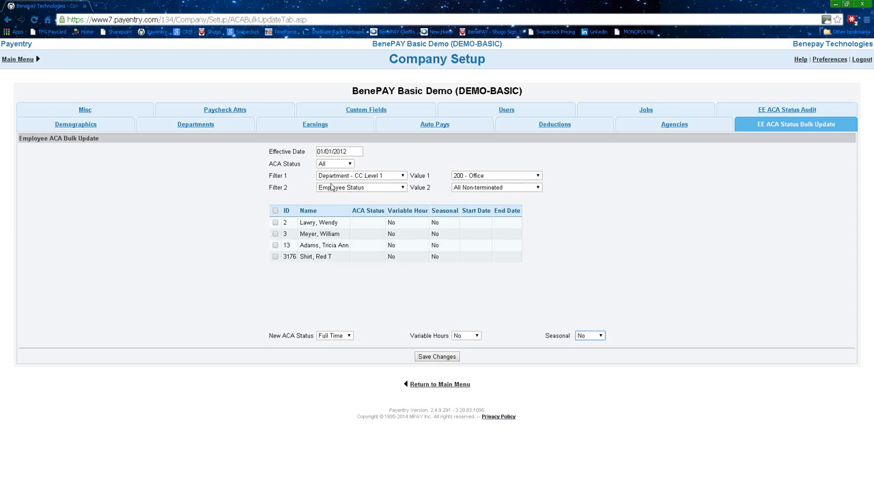
Keep Employee Status as the second filter, then save and acknowledge Update Complete.
left_click(401, 188)
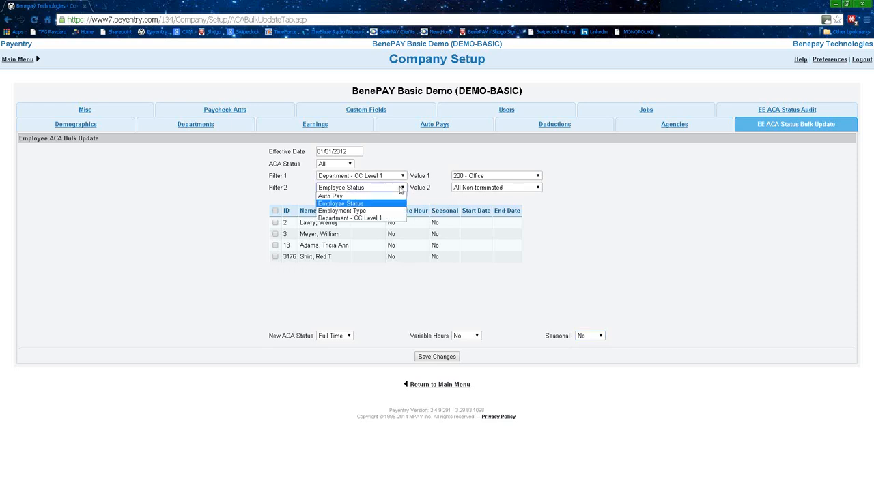
left_click(353, 205)
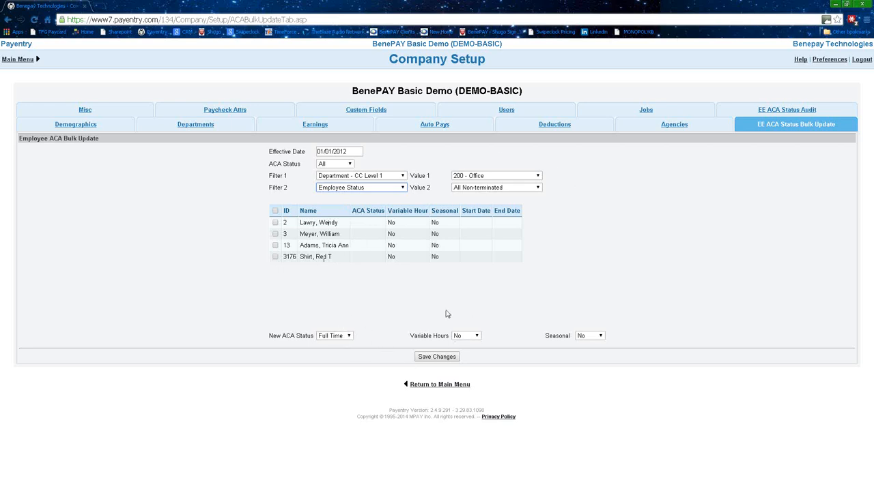
left_click(437, 356)
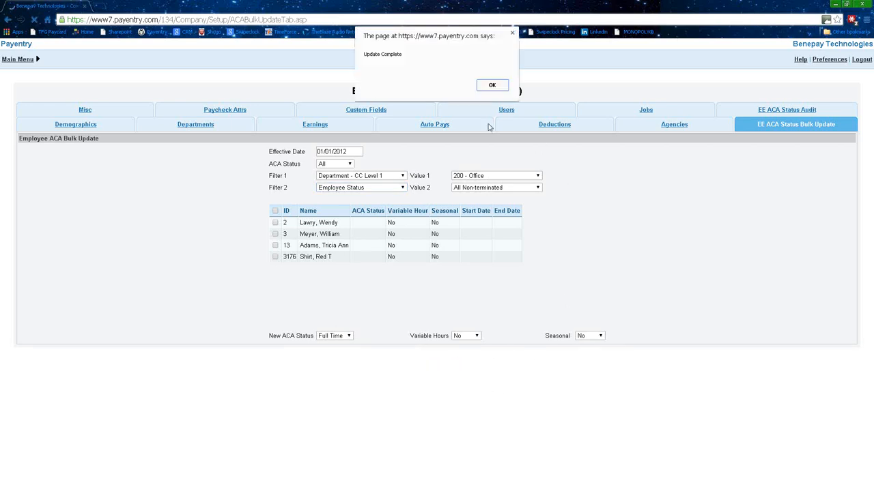
left_click(492, 85)
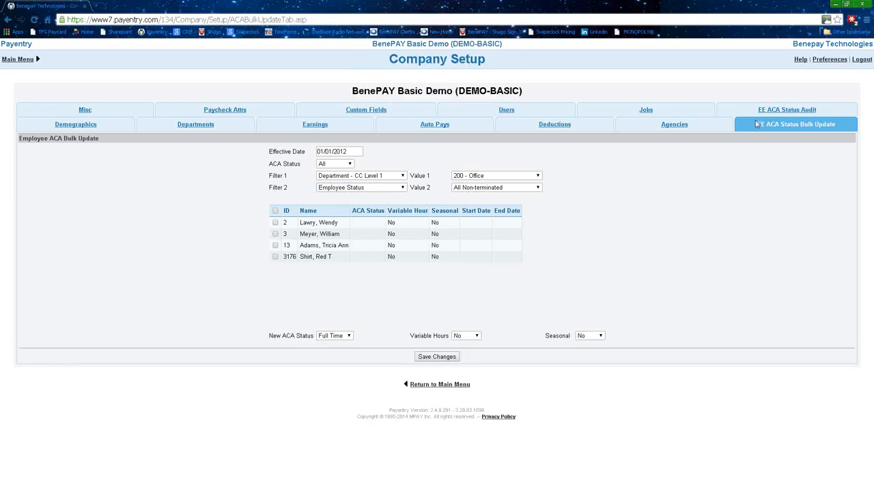
Return to the bulk update page and re-edit the effective date starting with '01/'.
left_click(786, 114)
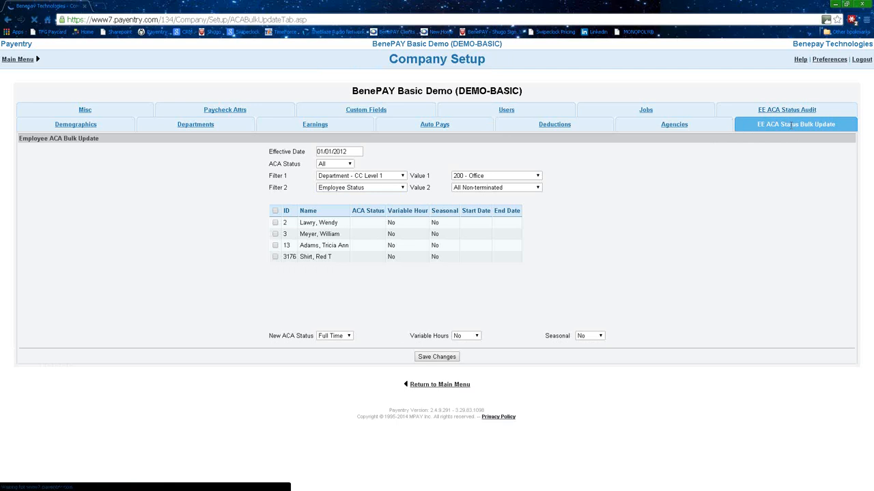
left_click(790, 115)
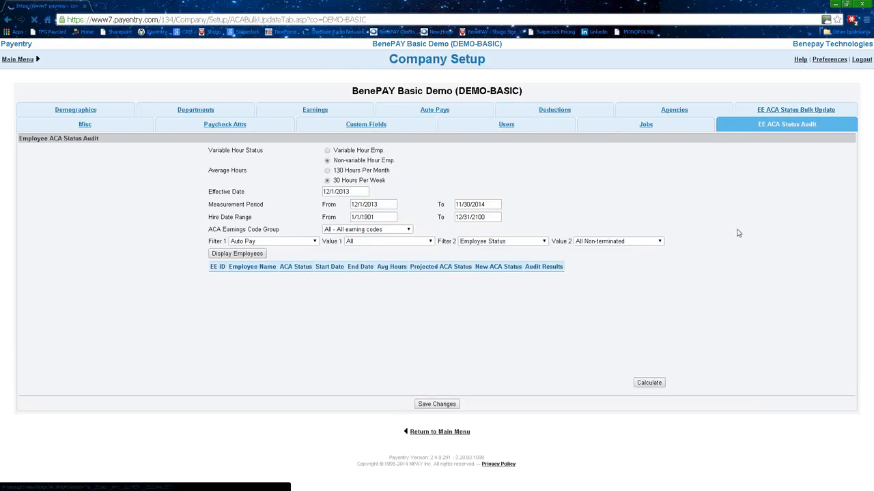
left_click_drag(349, 153, 317, 152)
type("01/01/2012")
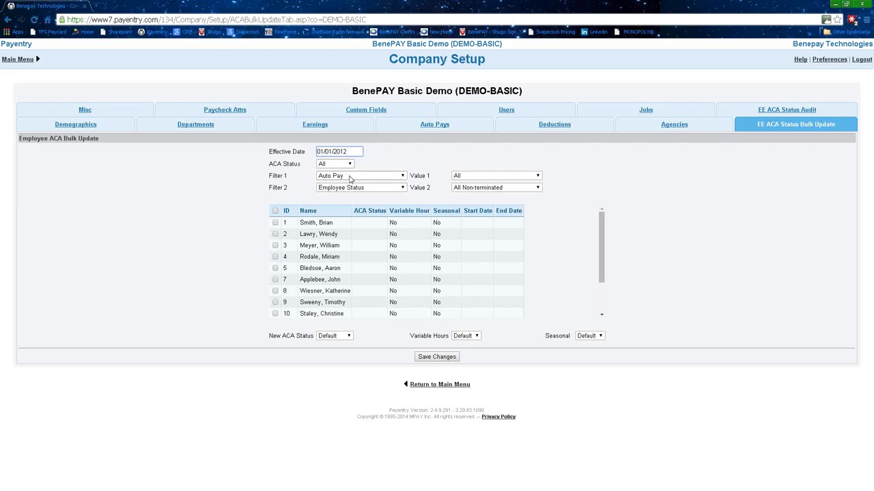
left_click(349, 174)
Try filtering ACA Status by Full Time, then set the status filter back to All.
left_click(344, 164)
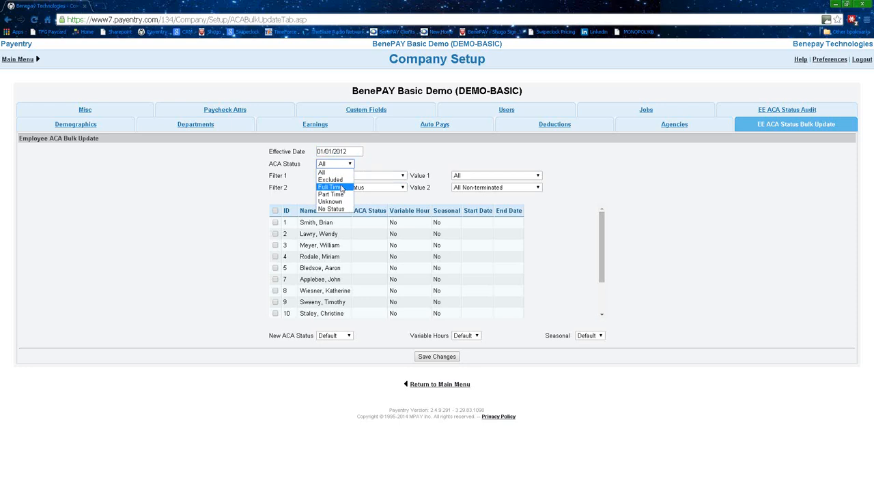
left_click(348, 187)
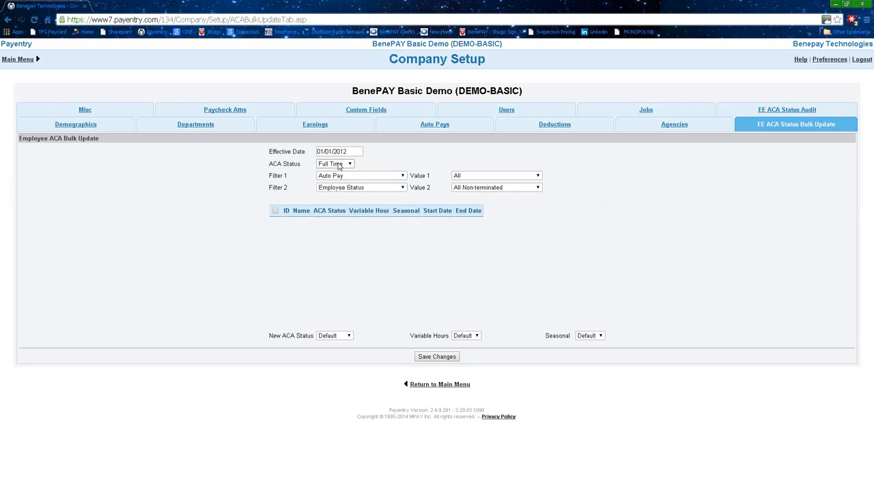
left_click(343, 165)
left_click(347, 188)
left_click(438, 258)
left_click(355, 179)
left_click(384, 176)
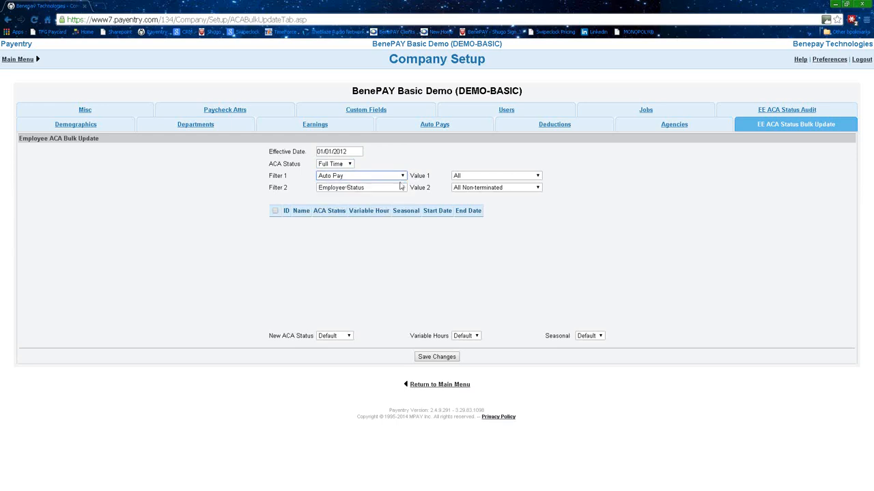
left_click(385, 175)
left_click(386, 175)
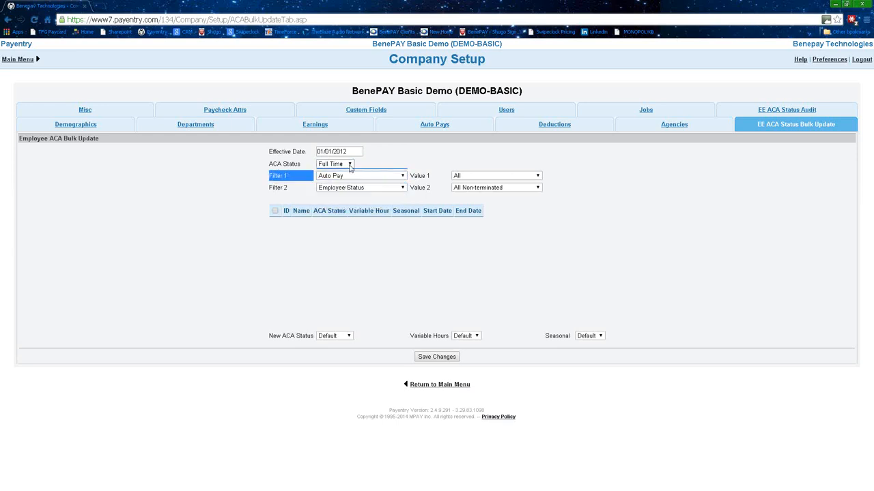
left_click(341, 163)
left_click(340, 175)
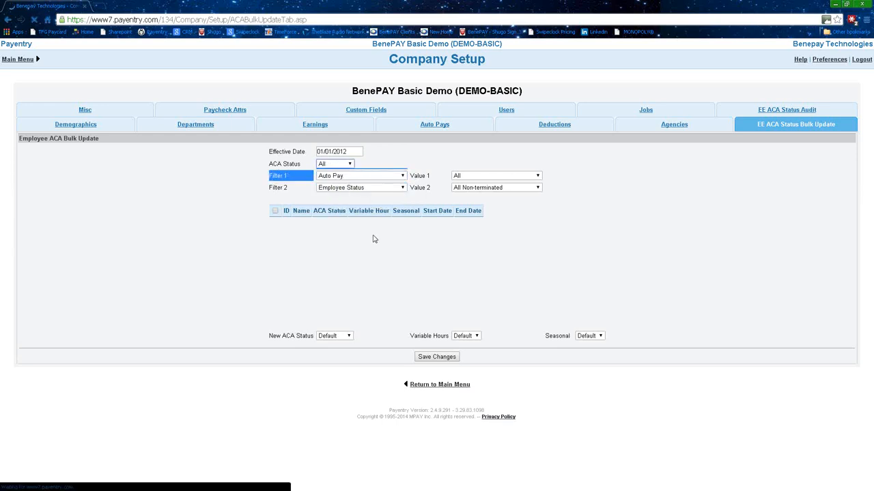
Set Filter 1 to Department - CC Level 1 and list its department values.
left_click(363, 177)
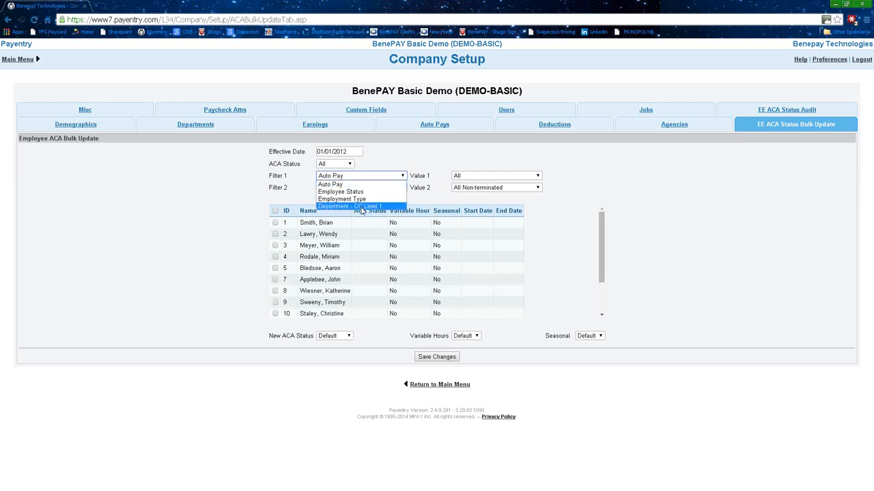
left_click(362, 207)
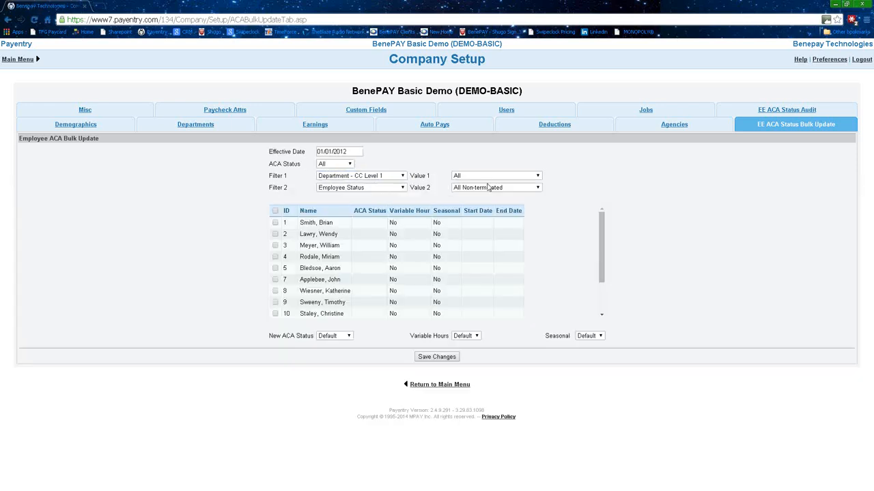
left_click(489, 177)
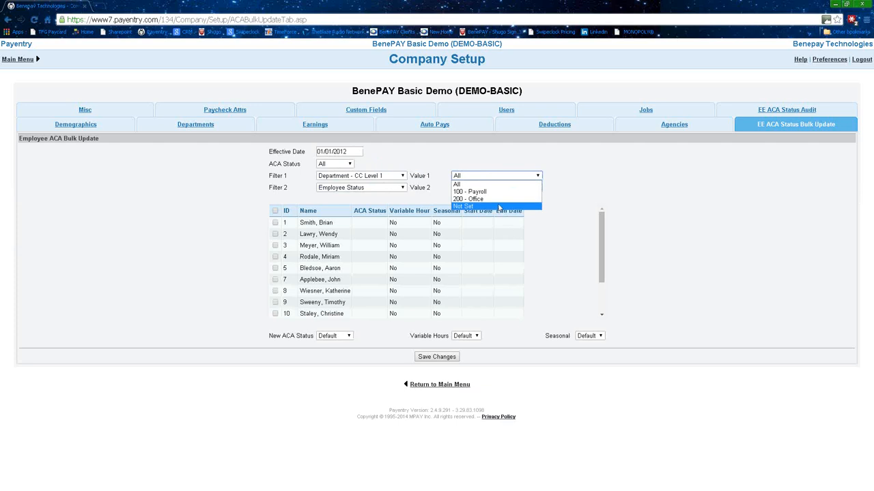
Filter to 100 - Payroll and set new status Part Time, variable hours Yes, seasonal No.
left_click(494, 192)
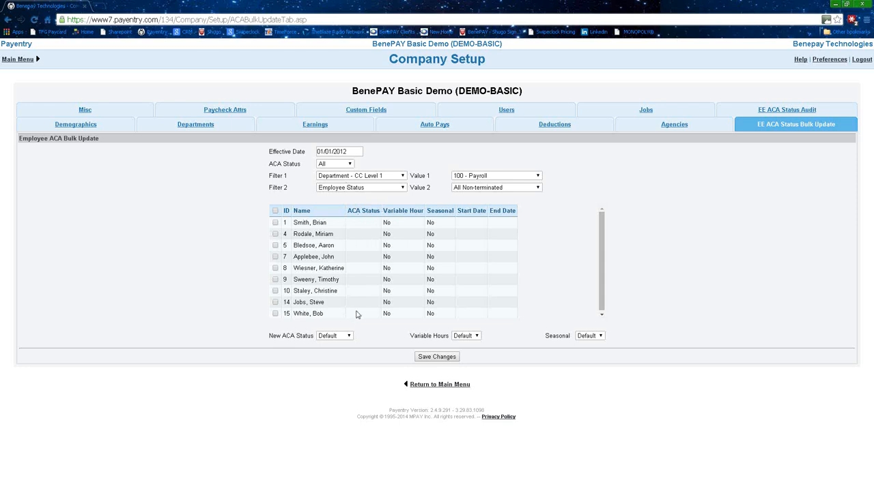
left_click(344, 335)
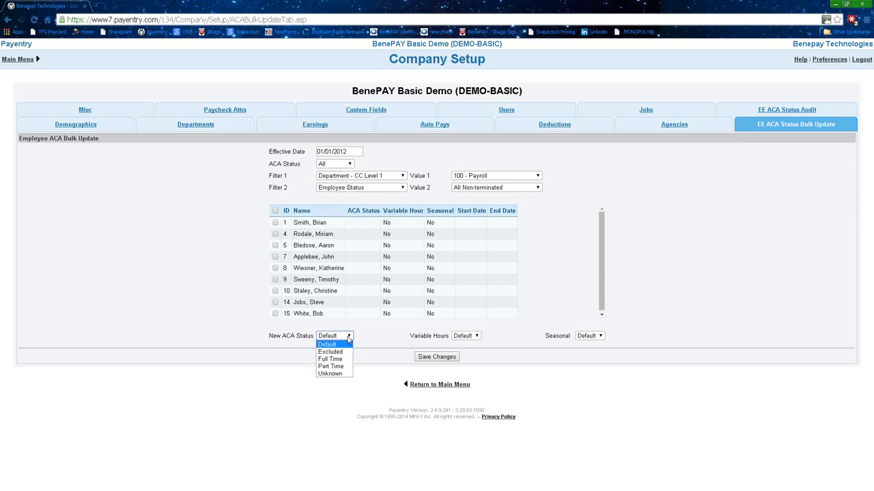
left_click(342, 367)
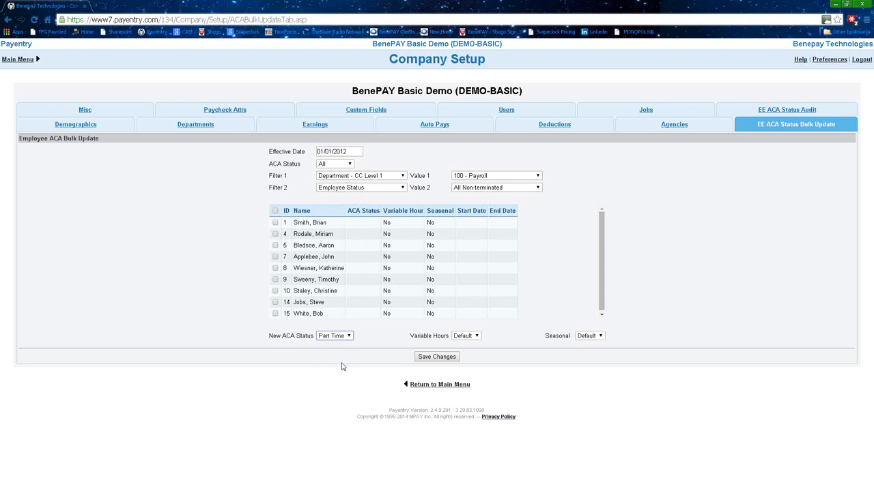
left_click(478, 336)
left_click(472, 349)
left_click(599, 335)
left_click(582, 360)
Select all nine employees and save, confirming the 9-record update.
left_click(277, 213)
left_click(439, 357)
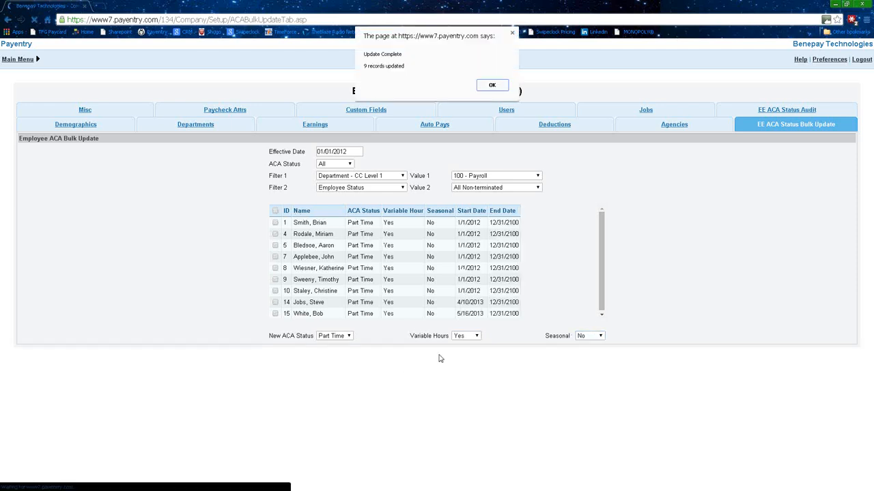
left_click(491, 86)
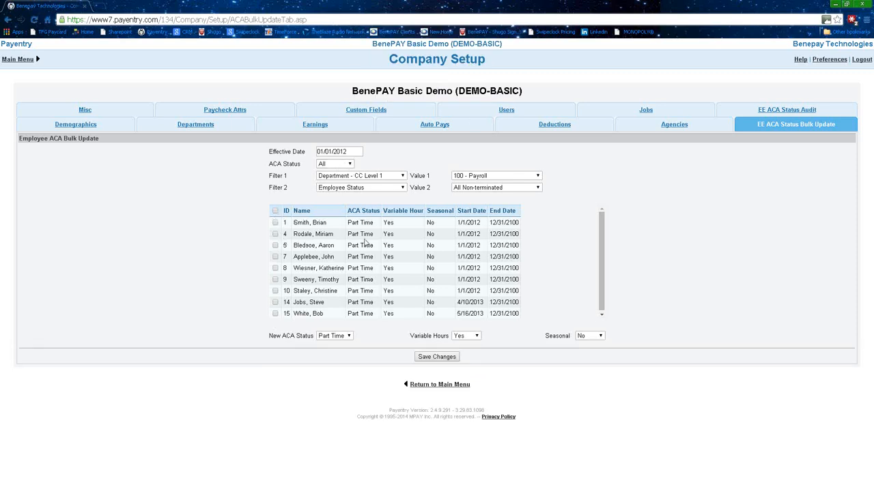
Filter by Department - CC Level 1 with value 200 - Office.
left_click(391, 176)
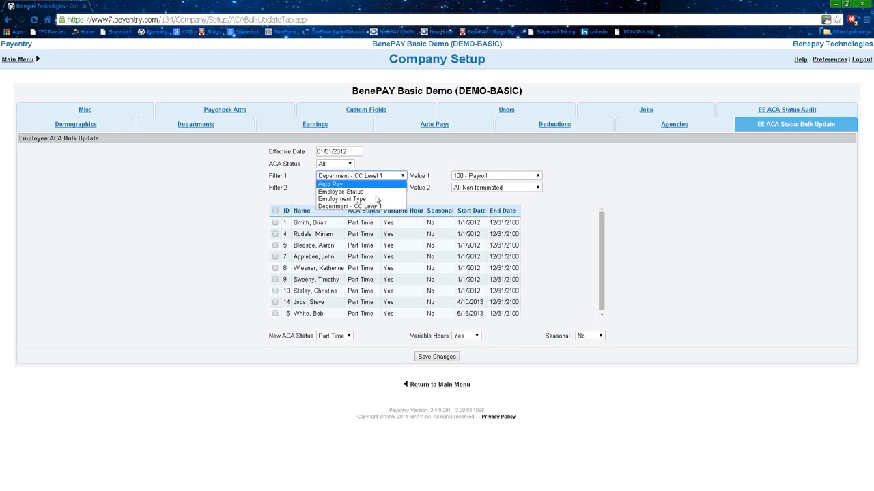
left_click(375, 206)
left_click(479, 178)
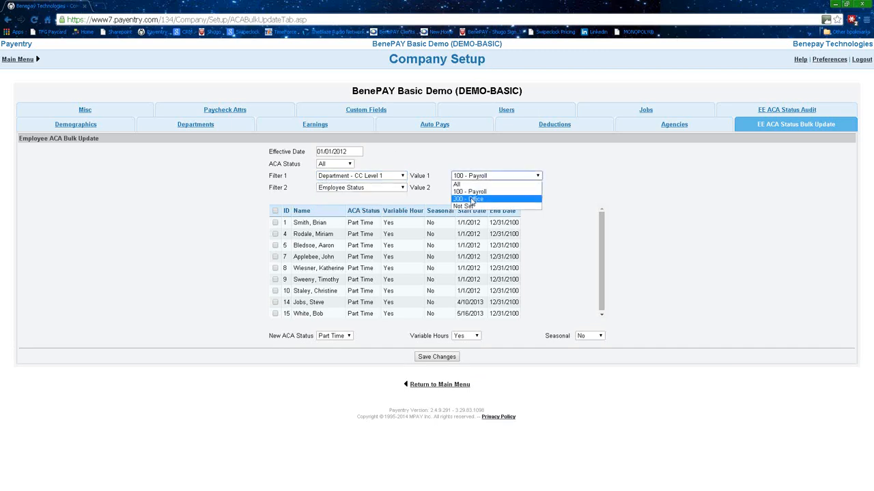
left_click(471, 199)
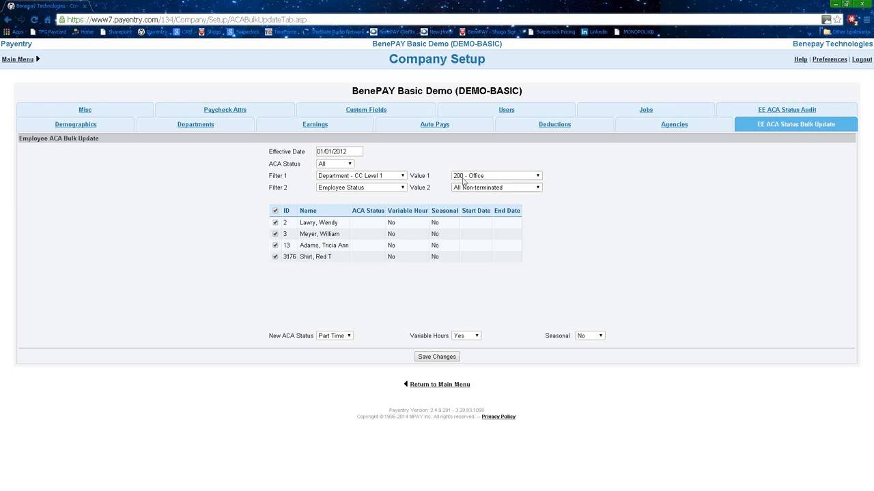
Set new ACA status Full Time with variable hours No, then save and confirm.
left_click(348, 337)
left_click(345, 359)
left_click(472, 337)
left_click(466, 359)
left_click(424, 360)
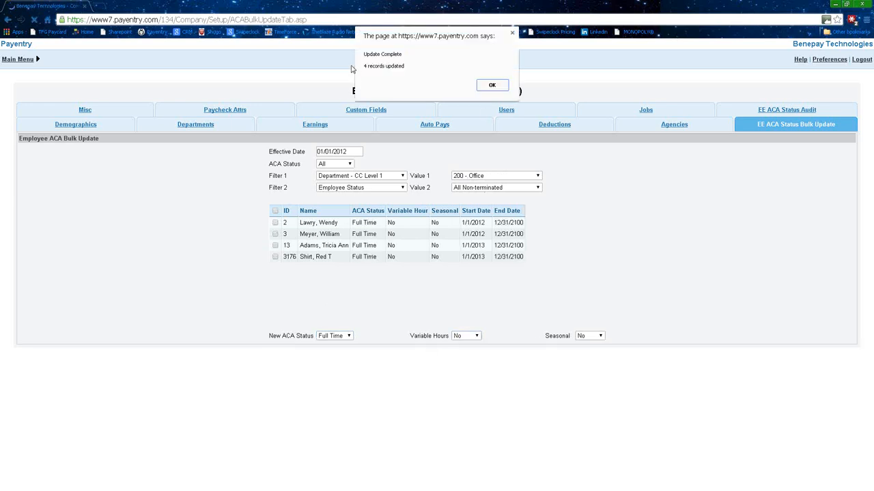
left_click(492, 86)
Filter the list to Full Time, then Part Time employees, across all departments.
left_click(346, 165)
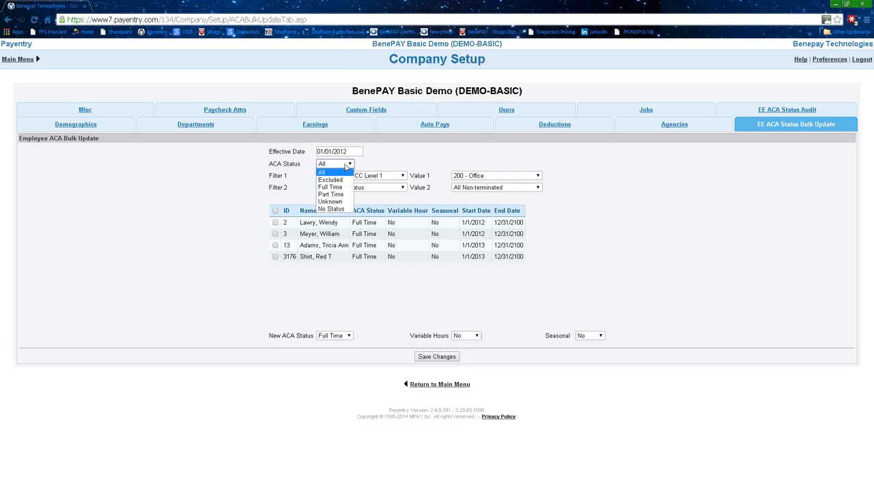
left_click(330, 187)
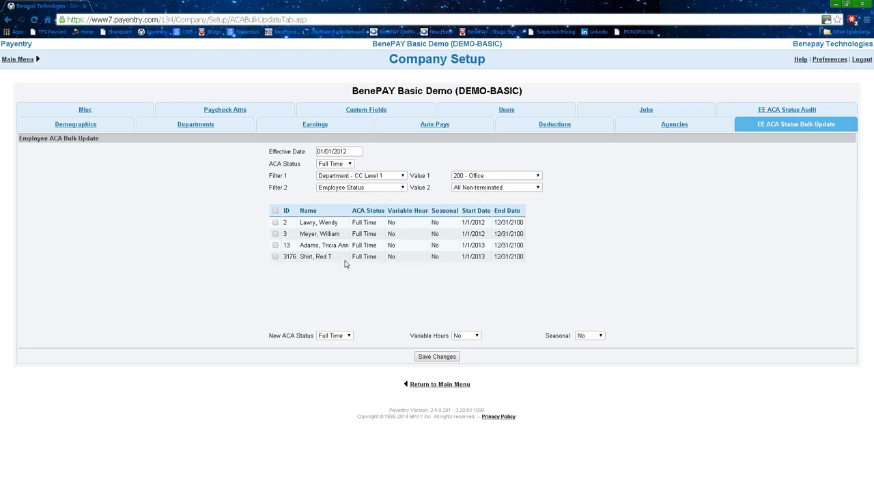
left_click(342, 163)
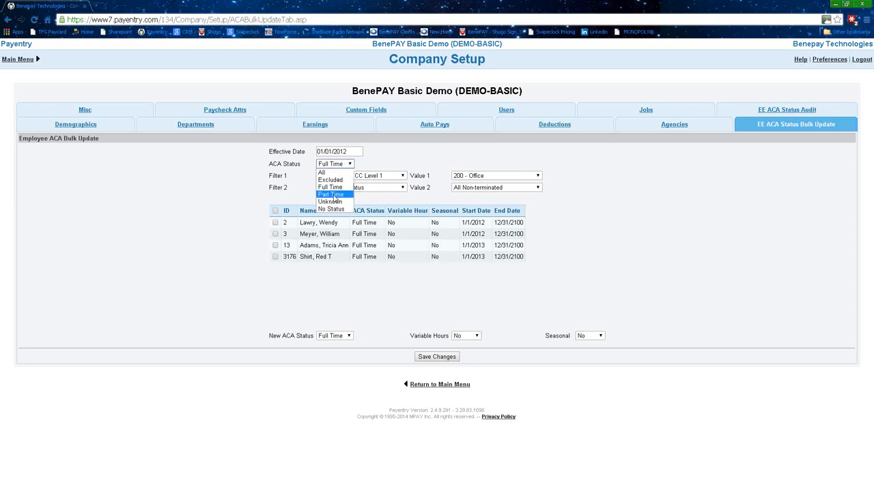
left_click(334, 195)
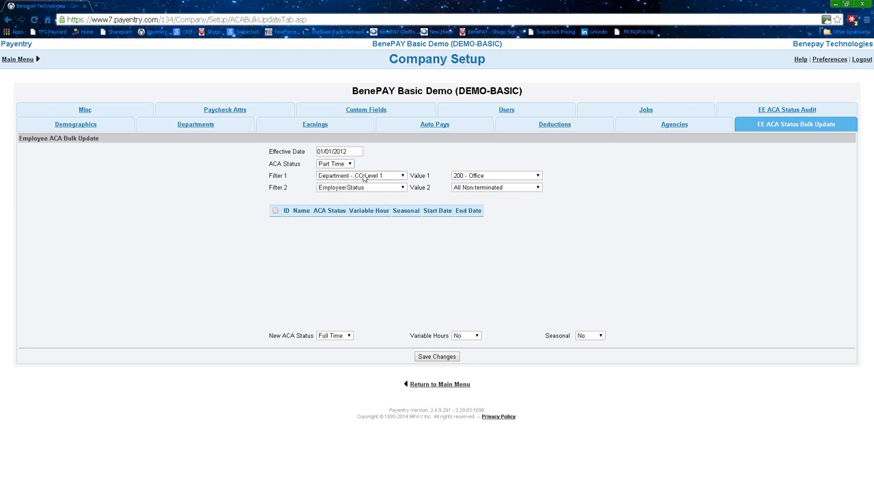
left_click(487, 177)
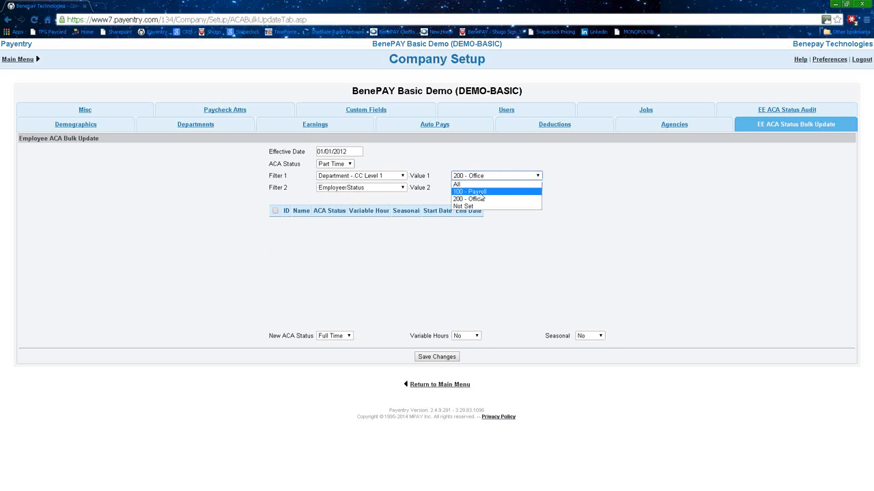
left_click(475, 185)
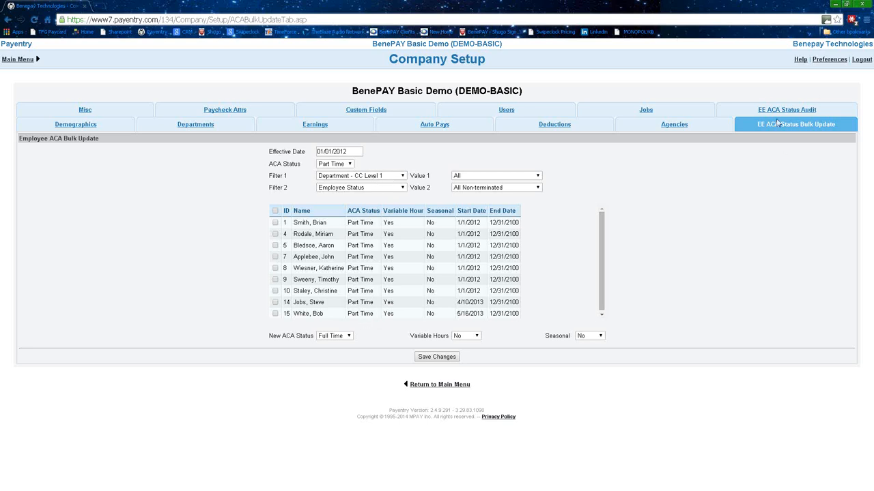
Switch the first filter to Auto Pay with every ACA status, and scroll through the employees.
left_click(402, 176)
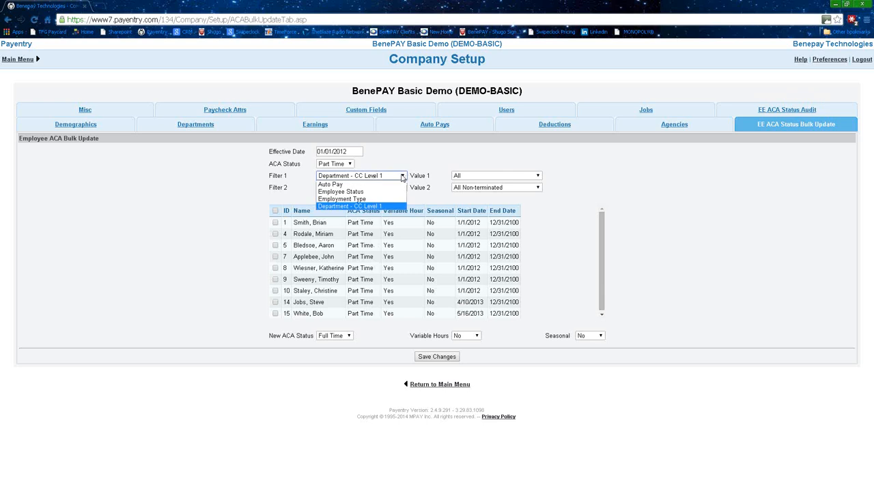
left_click(380, 185)
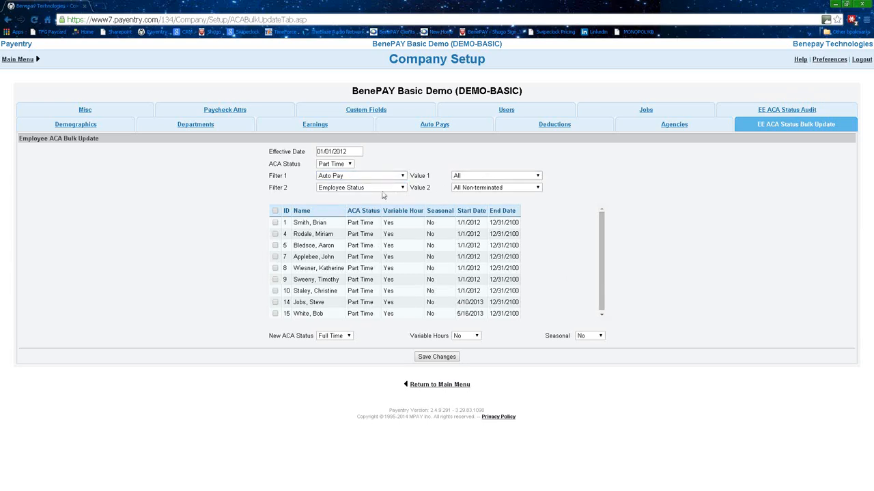
left_click(350, 164)
left_click(330, 172)
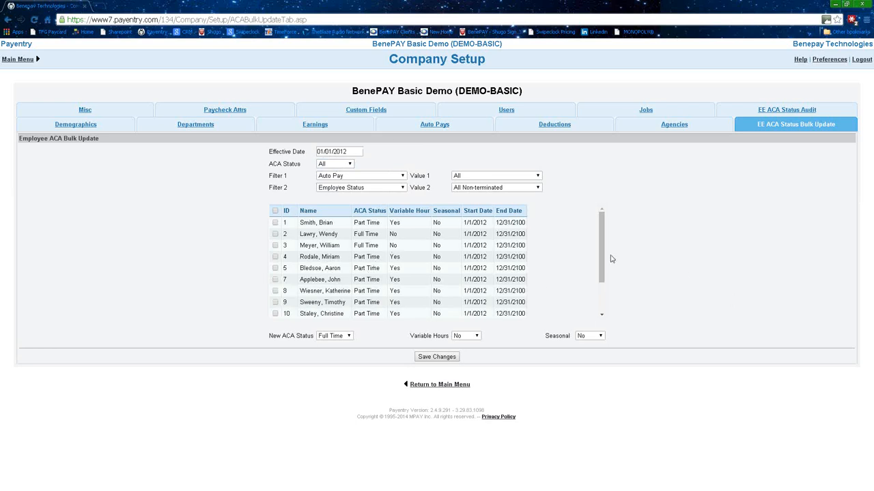
mouse_move(602, 249)
left_mouse_down()
mouse_move(585, 307)
mouse_move(601, 234)
left_mouse_up()
scroll(370, 287, "down", 1)
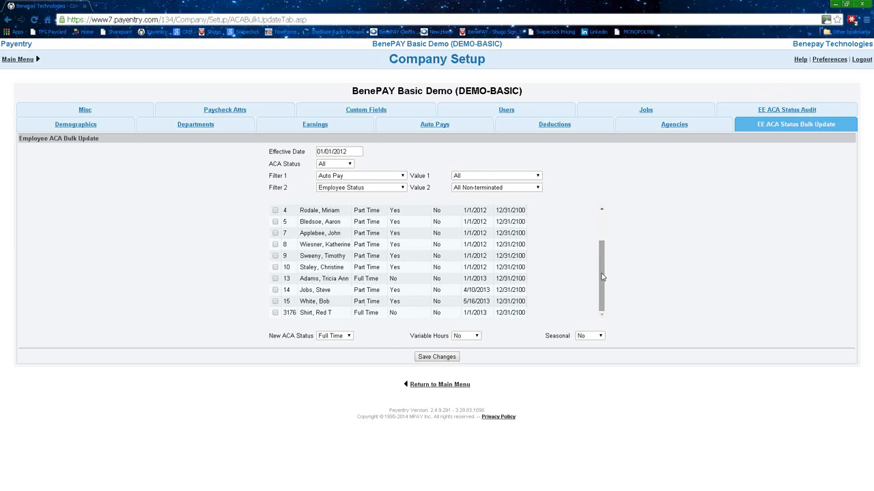
left_click_drag(600, 277, 601, 220)
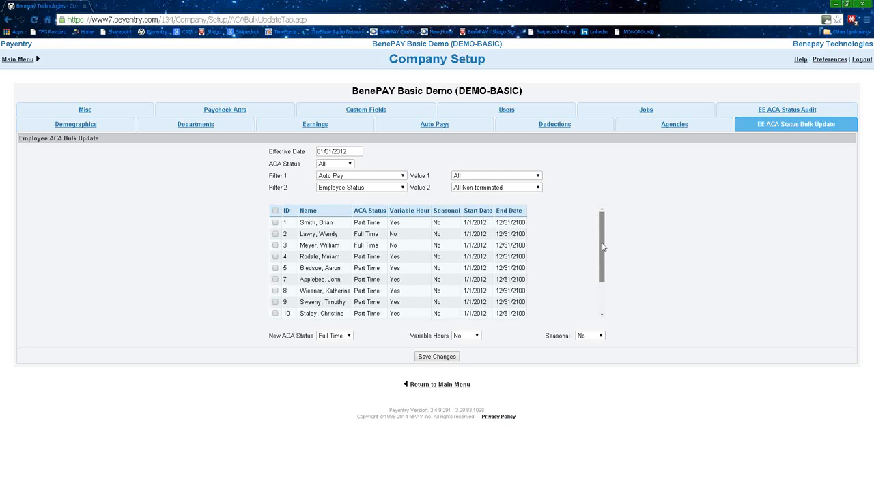
left_click_drag(603, 247, 598, 226)
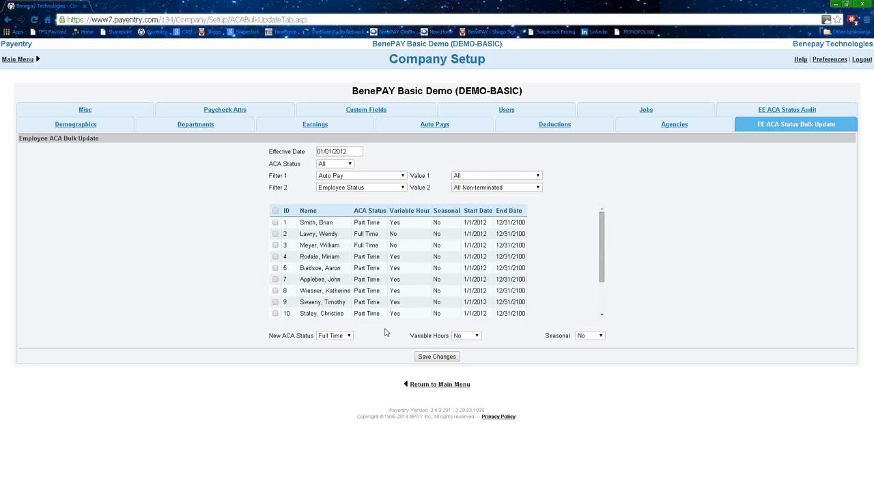
Open the EE ACA Status Audit set to Non-variable Hour employees.
left_click(790, 110)
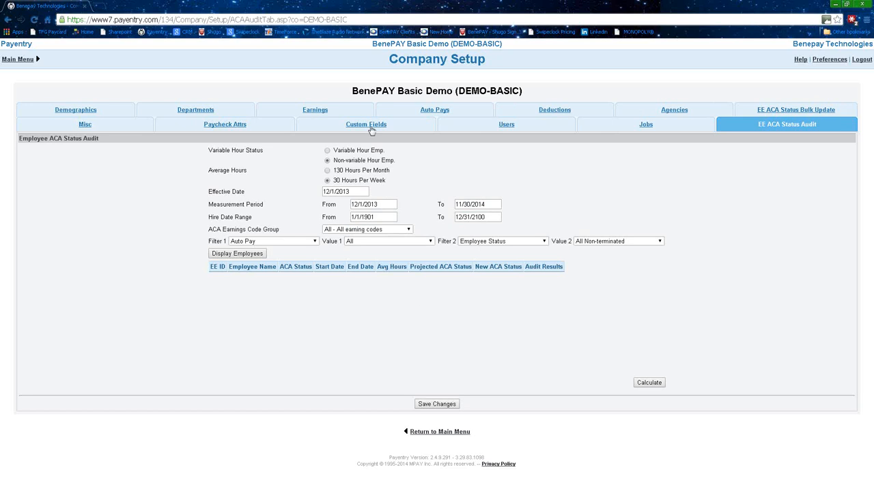
left_click(326, 159)
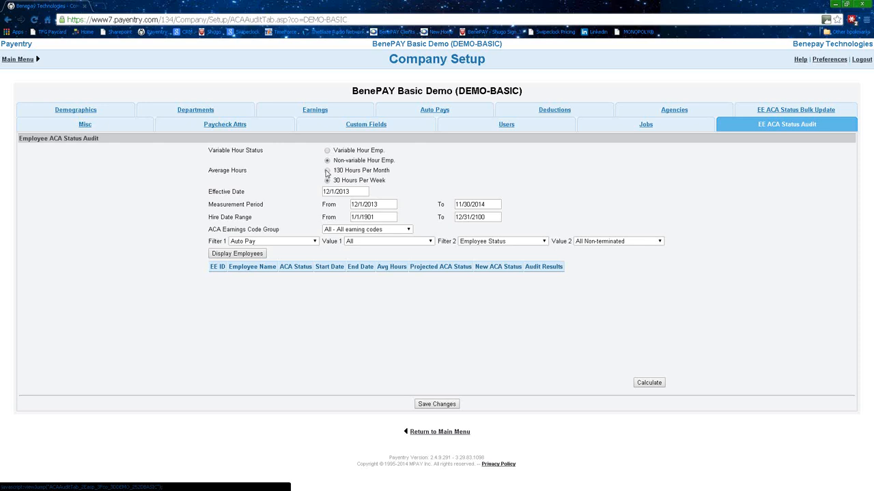
Replace the audit's effective date with 01/01/2013.
left_click(353, 191)
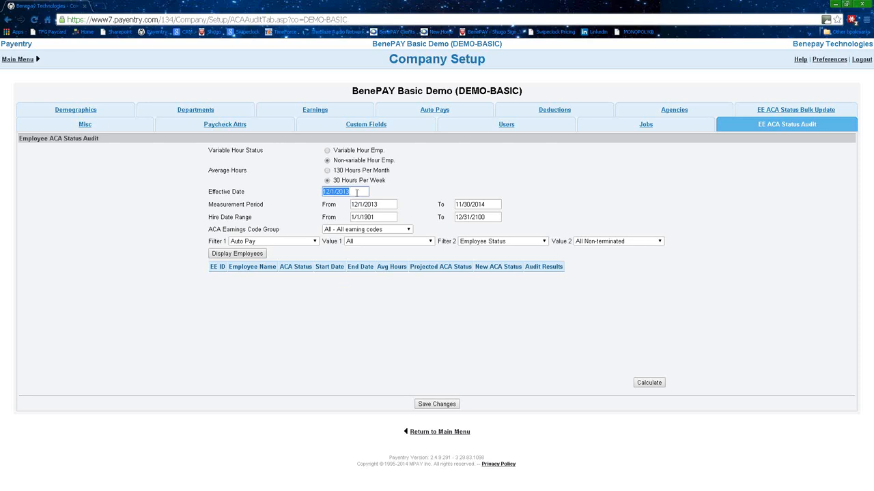
type("01/01/20")
Set the measurement period to 01/01/2012 through 12/31/2012 and refresh the employee list.
left_click(382, 204)
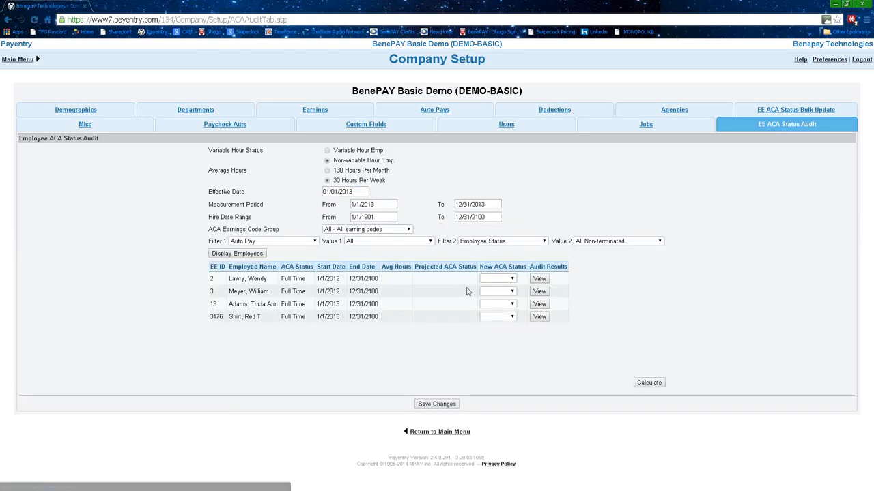
left_click_drag(381, 204, 346, 204)
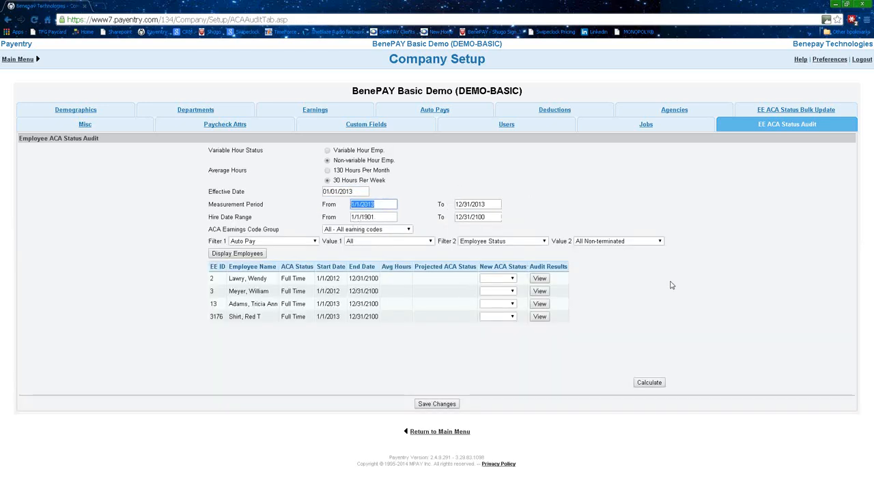
type("01/01/2012")
left_click_drag(490, 206, 443, 207)
left_click(489, 205)
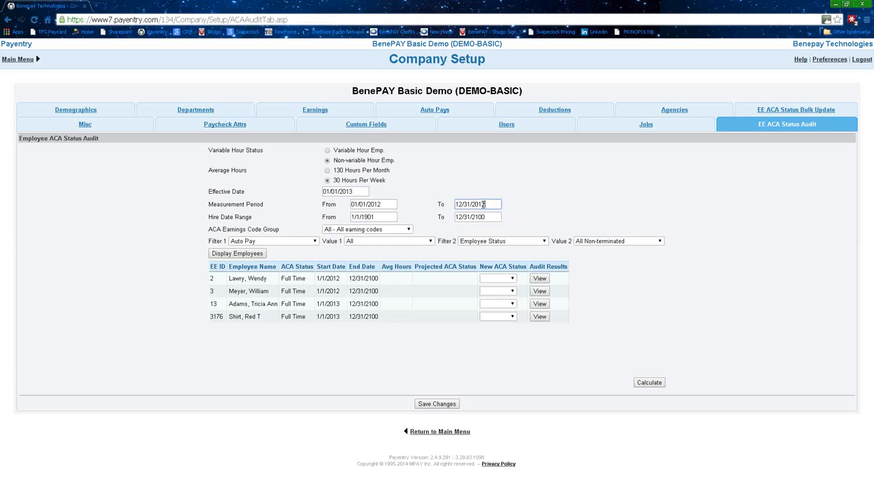
left_click(522, 210)
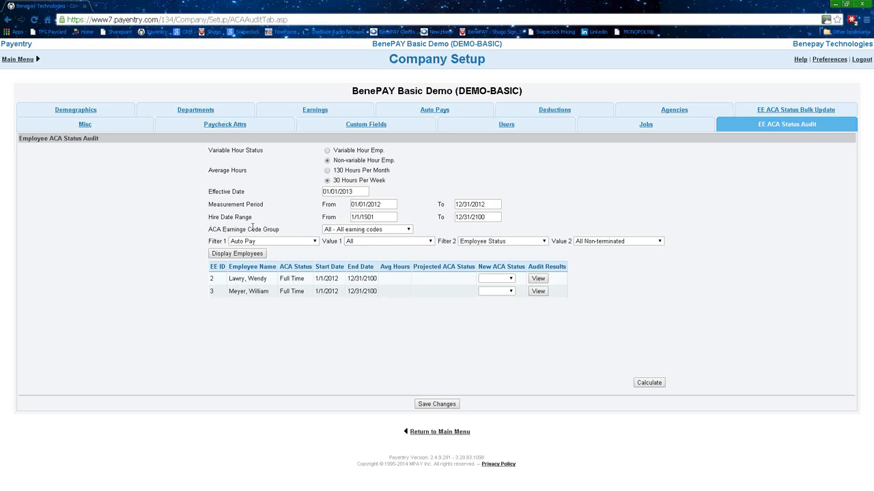
left_click(409, 230)
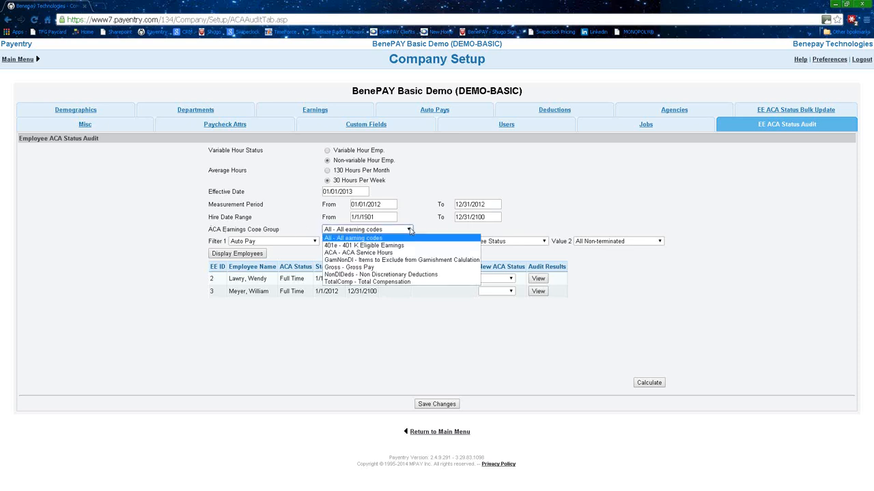
Choose the 'ACA - ACA Service Hours' earnings code group and redisplay the employees.
left_click(384, 254)
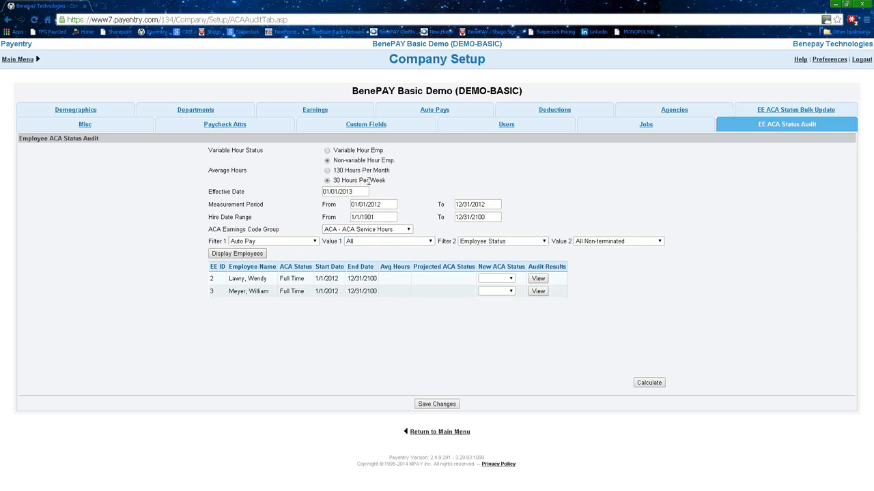
left_click(231, 255)
Calculate average hours, showing 16.52 hours for both employees, projected Part Time.
left_click(648, 383)
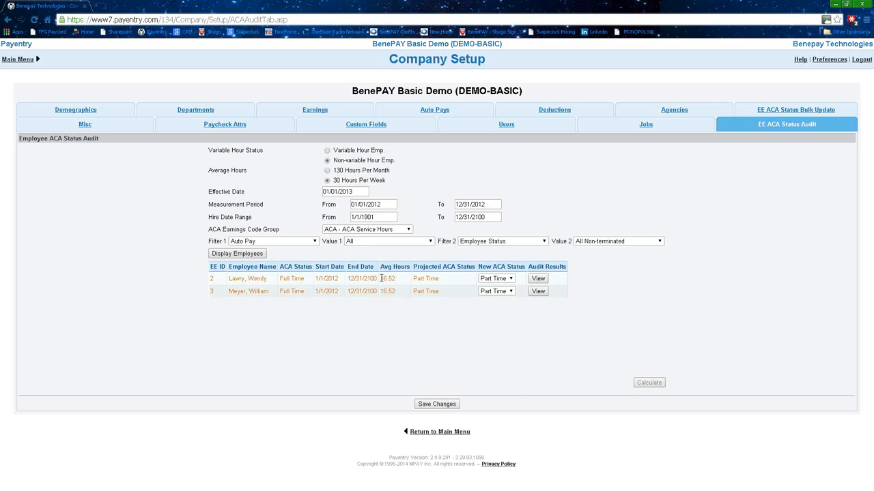
double_click(391, 279)
left_click_drag(382, 292, 396, 293)
left_click(399, 344)
double_click(384, 278)
left_click_drag(400, 291, 380, 291)
mouse_move(395, 278)
left_mouse_down()
mouse_move(383, 279)
mouse_move(397, 292)
mouse_move(384, 292)
left_mouse_up()
Audit variable-hour employees effective 01/01/2013, keeping the 2012 period and ACA Service Hours group.
left_click(327, 151)
left_click(262, 257)
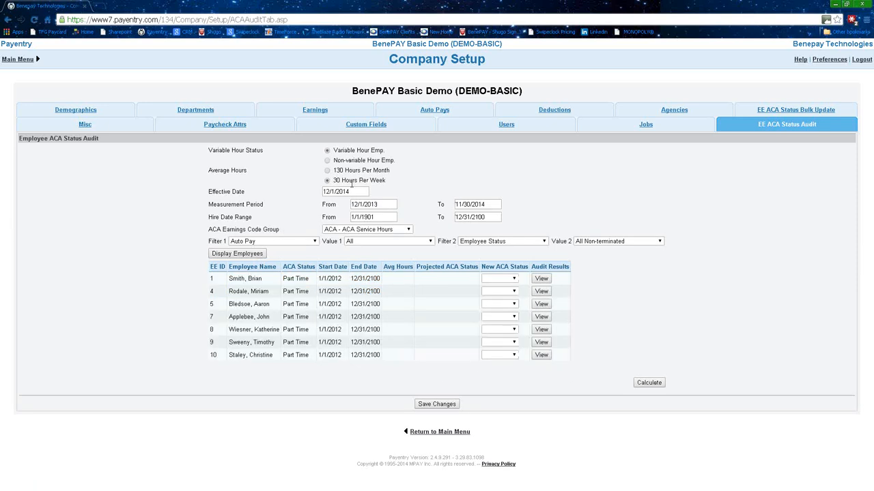
left_click_drag(353, 193, 287, 199)
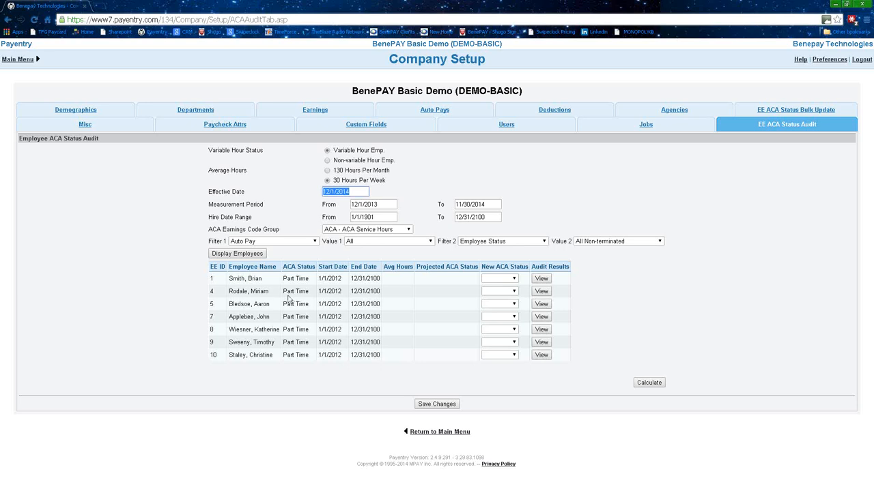
type("01")
left_click_drag(388, 205, 265, 216)
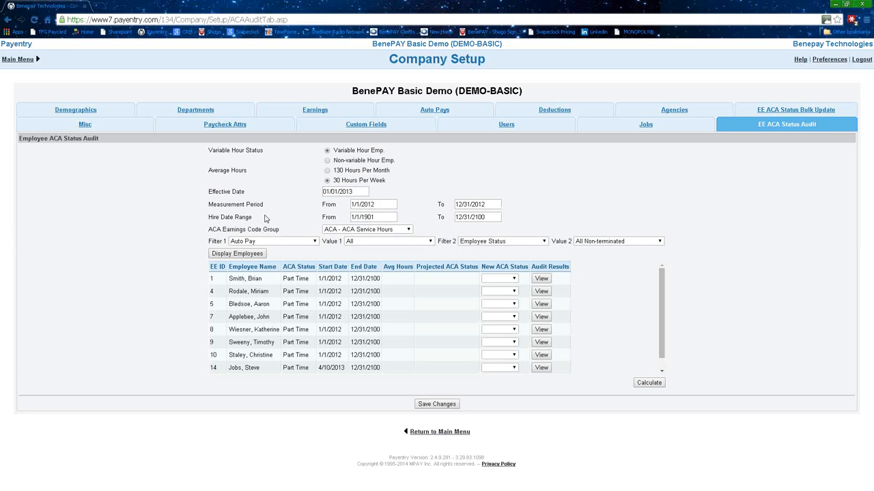
left_click(386, 204)
left_click(482, 206)
left_click_drag(314, 218, 348, 234)
left_click(348, 230)
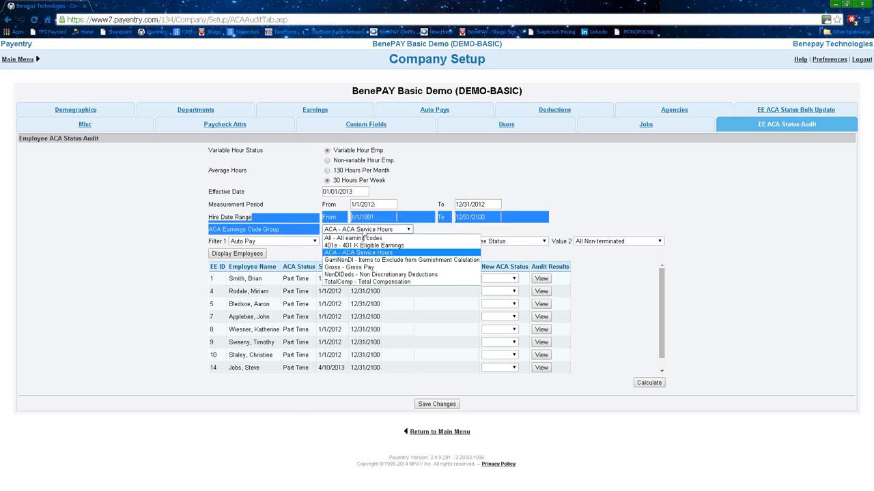
left_click(365, 230)
left_click(118, 295)
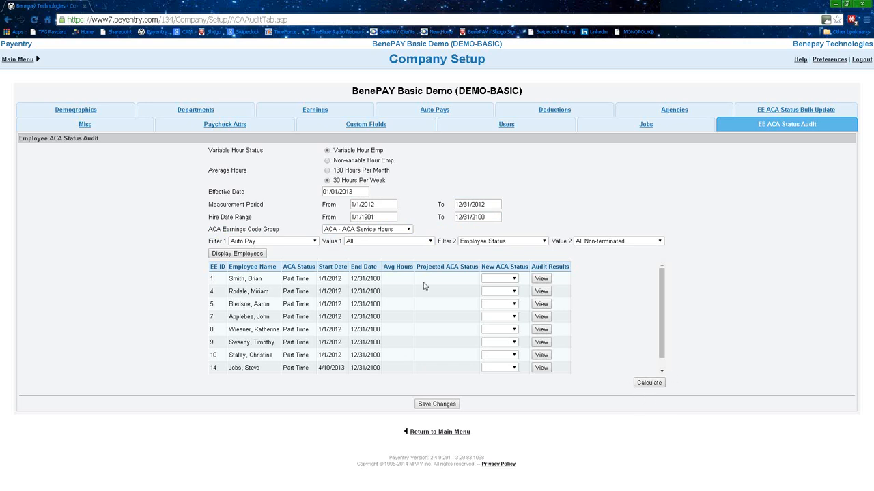
Calculate average hours for the variable-hour employees, reviewing the first employee's 15.65 hours.
left_click(649, 384)
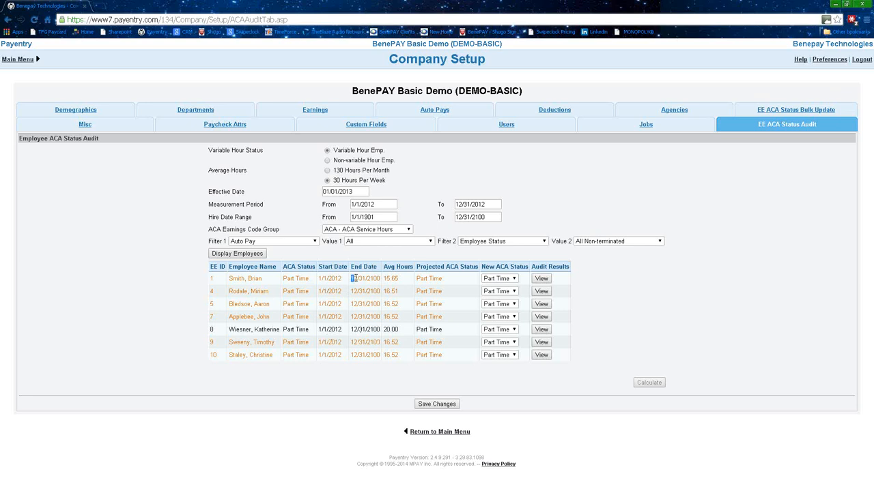
left_click_drag(352, 278, 377, 279)
left_click(358, 377)
left_click_drag(264, 279, 234, 278)
left_click_drag(409, 279, 386, 275)
left_click(408, 282)
Try the New ACA Status choices, leaving the first and fourth employees as Part Time.
left_click(515, 280)
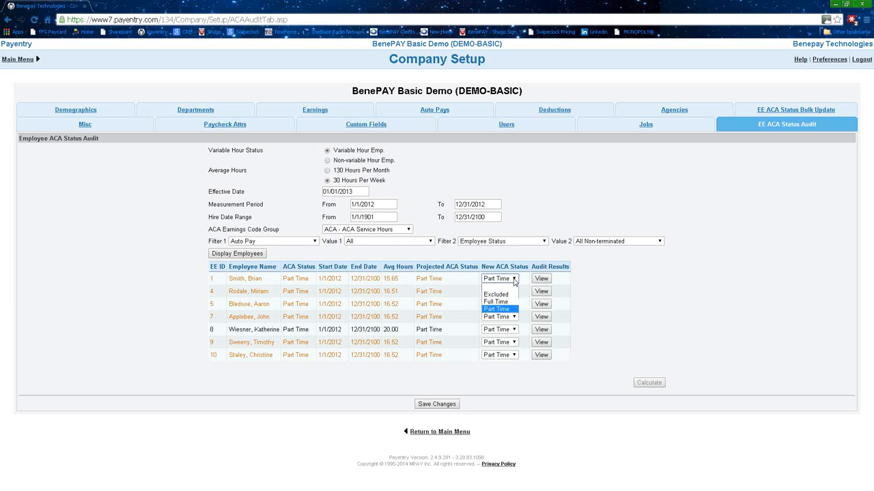
left_click(515, 280)
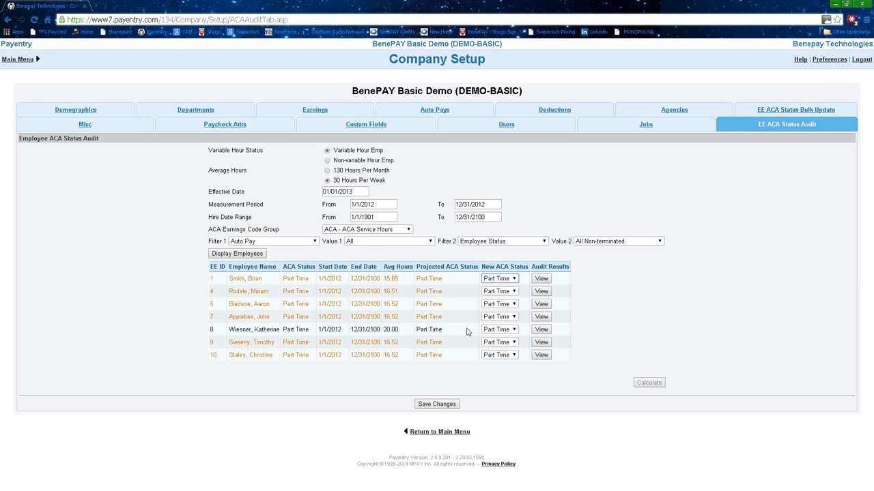
left_click(516, 318)
left_click(508, 340)
left_click(516, 317)
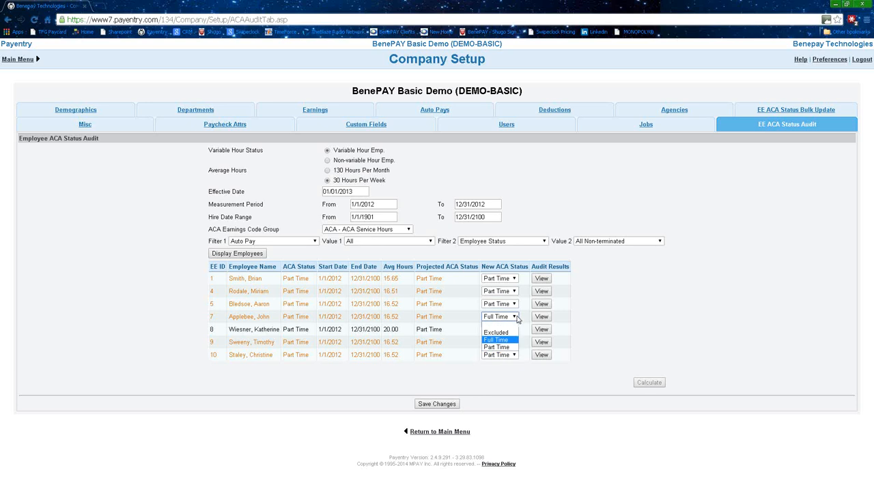
left_click(502, 327)
left_click(512, 319)
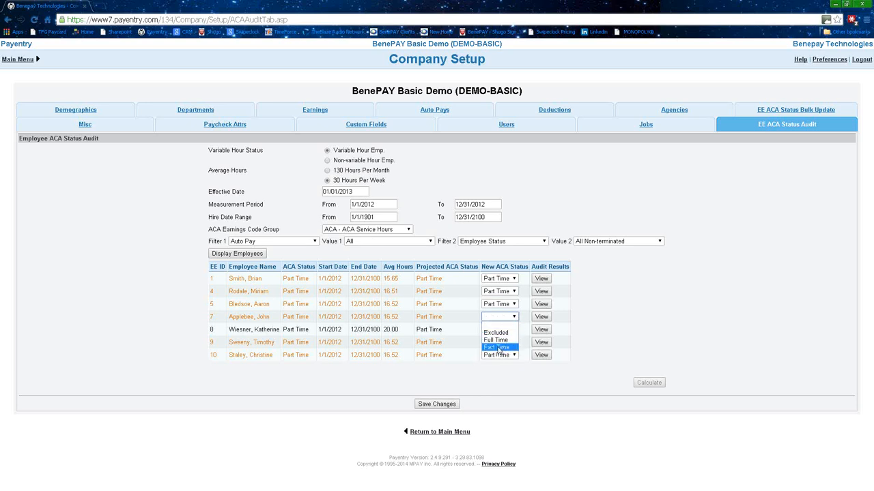
left_click(499, 349)
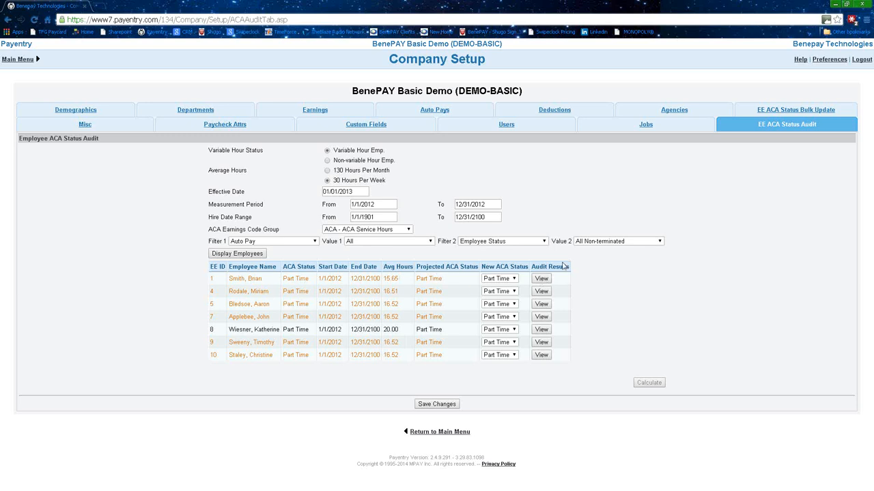
left_click(541, 280)
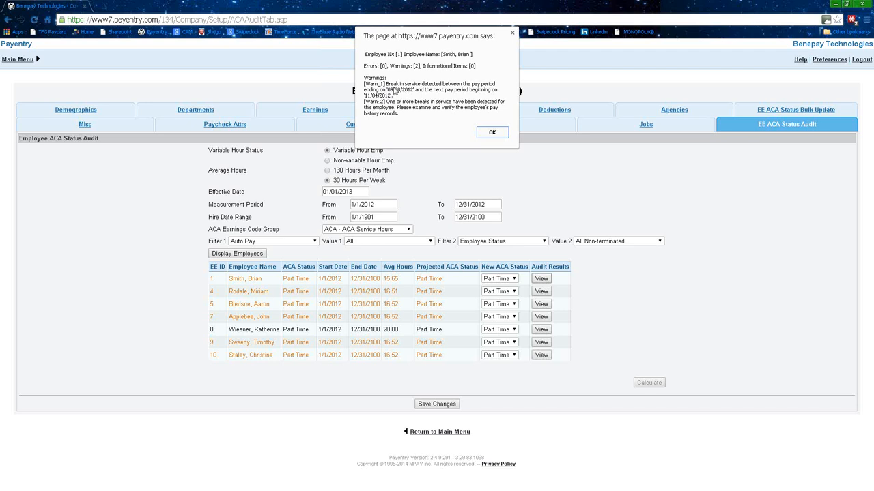
left_click(492, 133)
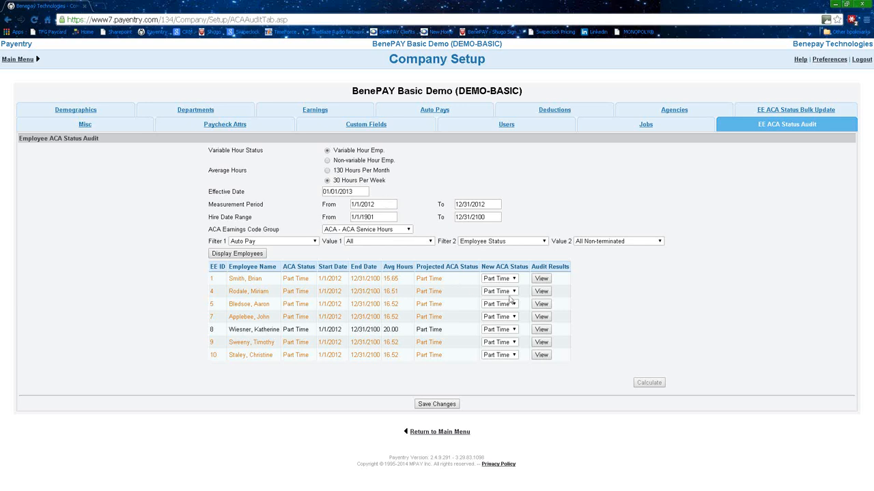
left_click(544, 280)
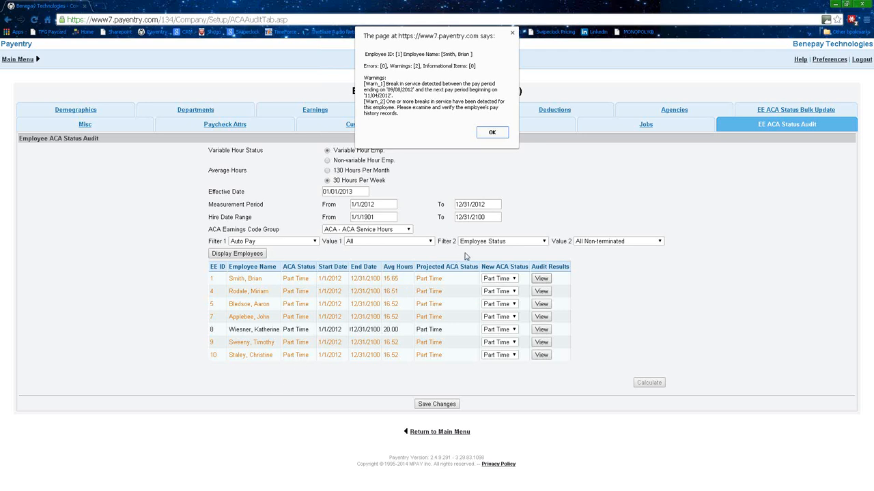
left_click(492, 132)
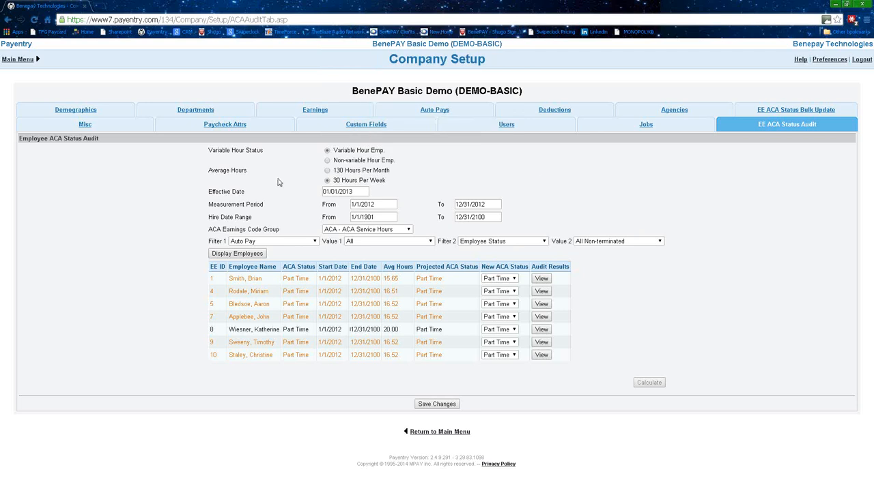